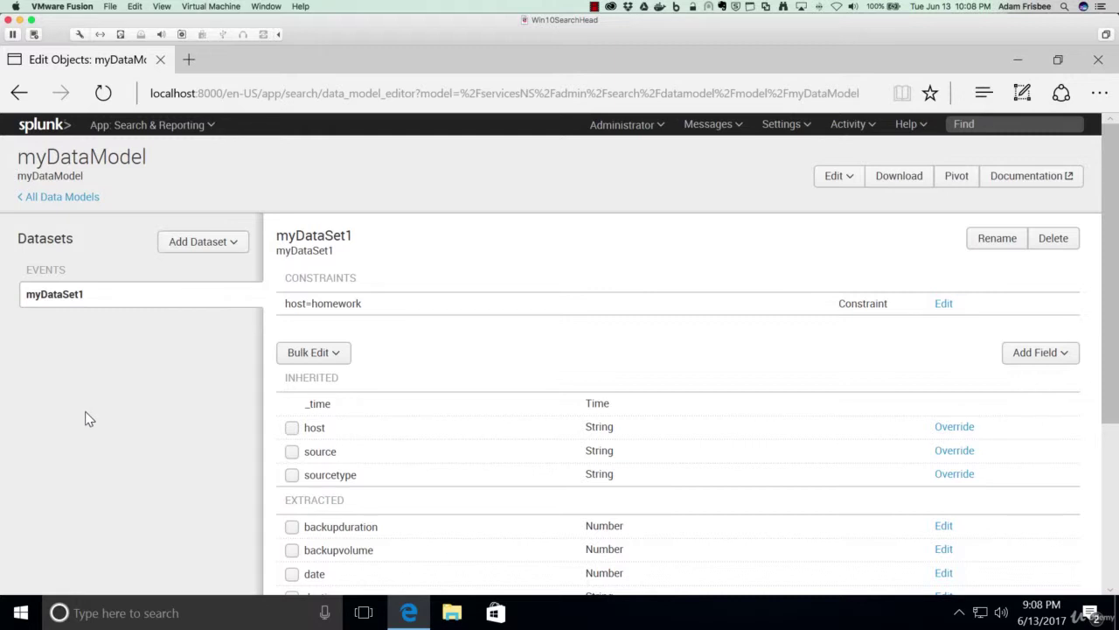
Start a new Pivot on the myDataSet1 dataset from the data model
{"action": "scroll", "coordinate": [126, 404], "scroll_direction": "down", "scroll_amount": 3}
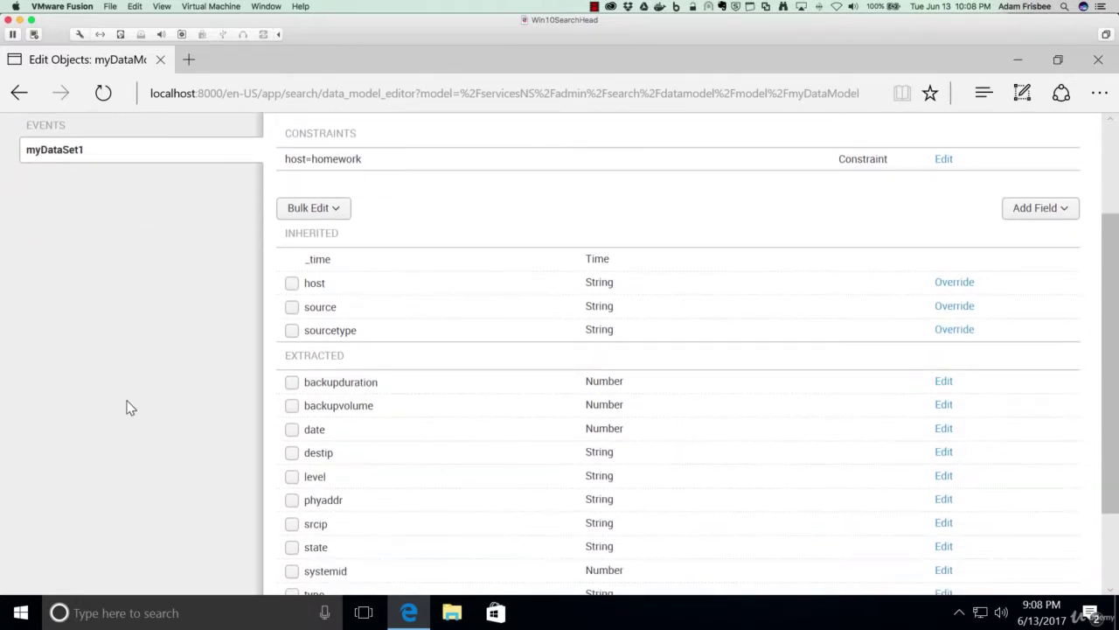
{"action": "scroll", "coordinate": [127, 404], "scroll_direction": "up", "scroll_amount": 3}
{"action": "scroll", "coordinate": [127, 404], "scroll_direction": "down", "scroll_amount": 3}
{"action": "scroll", "coordinate": [425, 347], "scroll_direction": "down", "scroll_amount": 3}
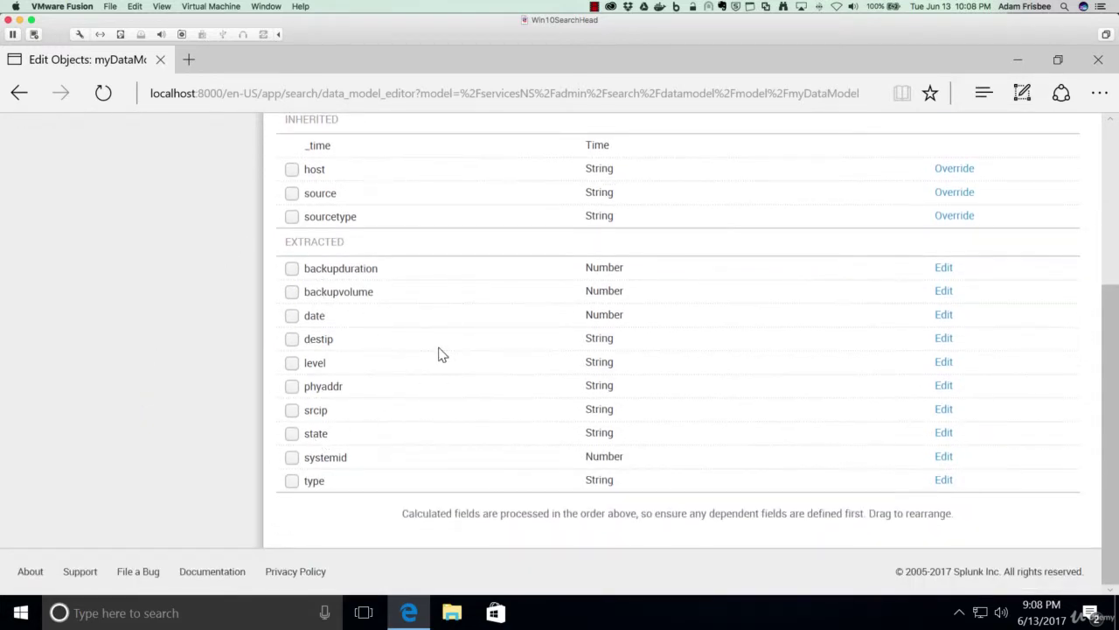
{"action": "scroll", "coordinate": [442, 354], "scroll_direction": "up", "scroll_amount": 5}
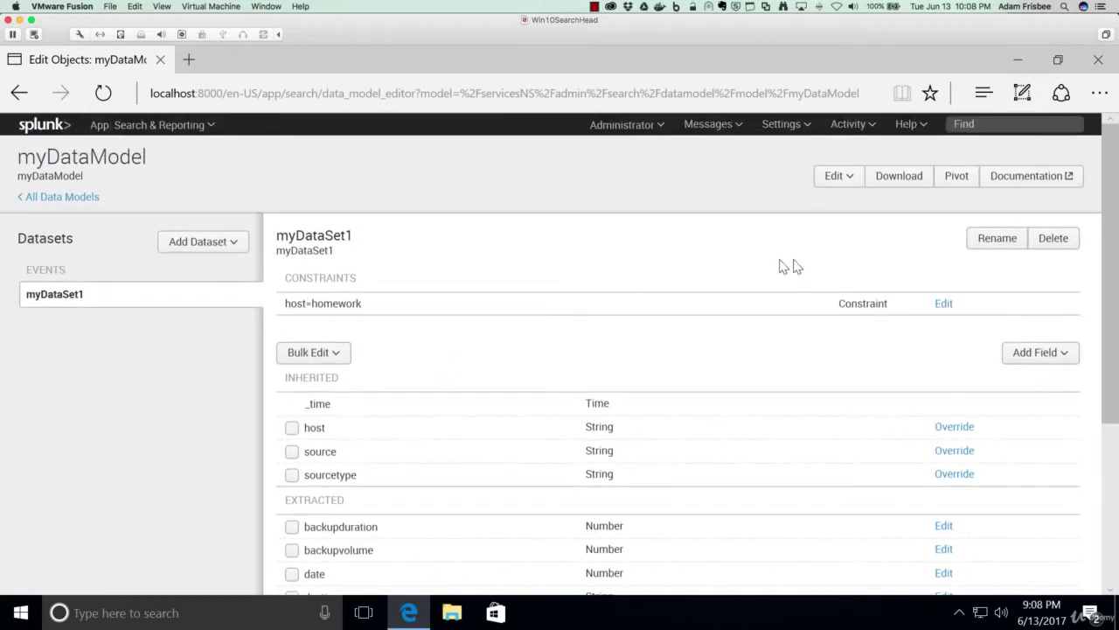
{"action": "left_click", "coordinate": [968, 185]}
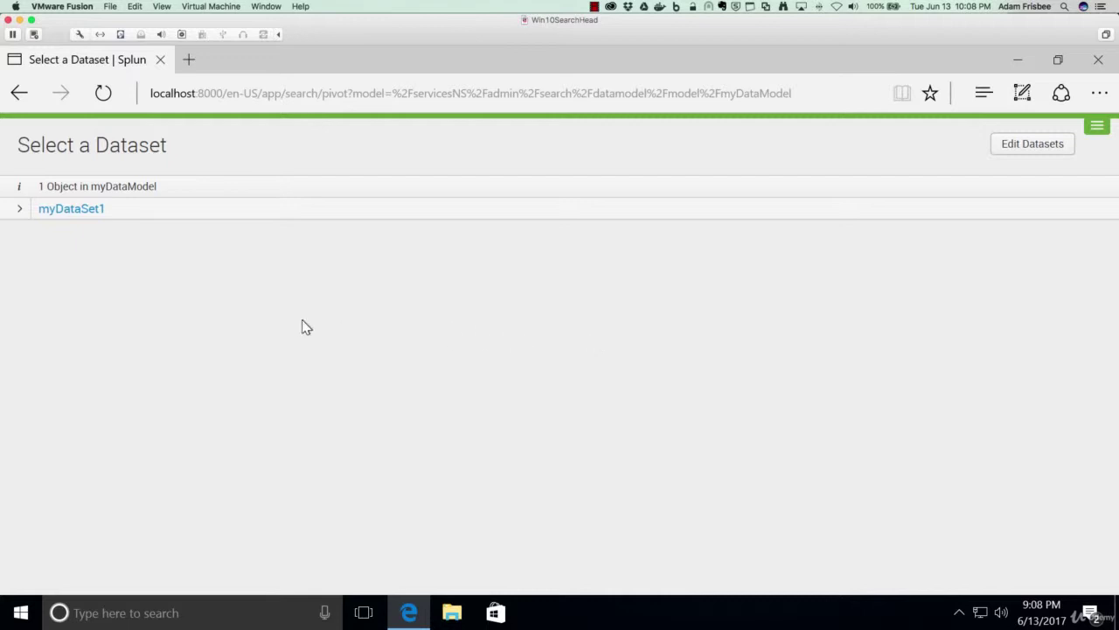
{"action": "left_click", "coordinate": [72, 209]}
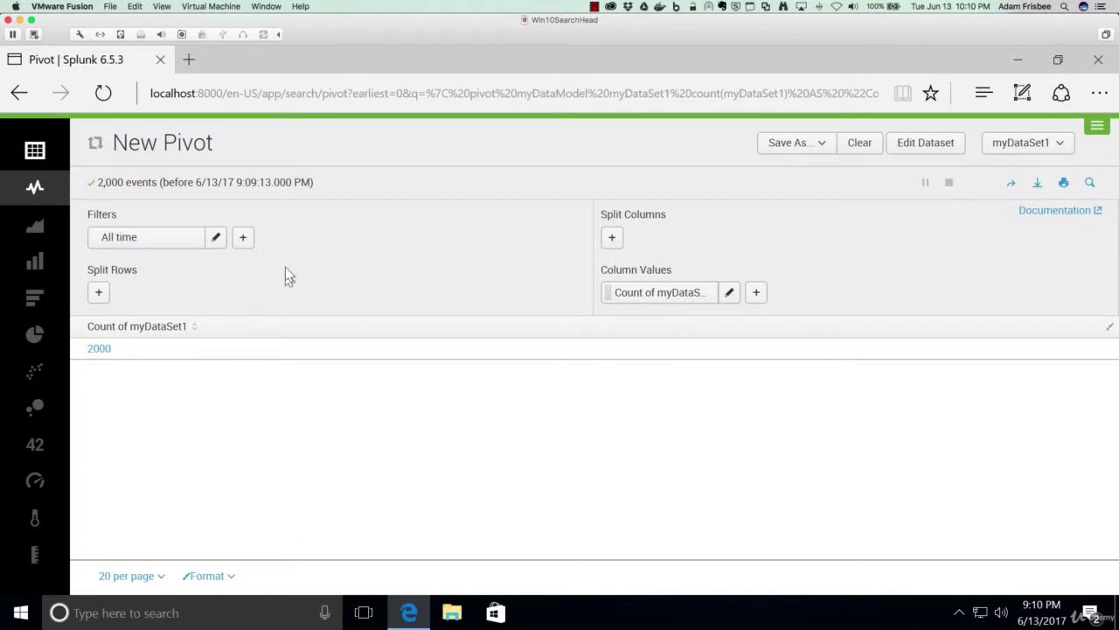
{"action": "left_click", "coordinate": [244, 238]}
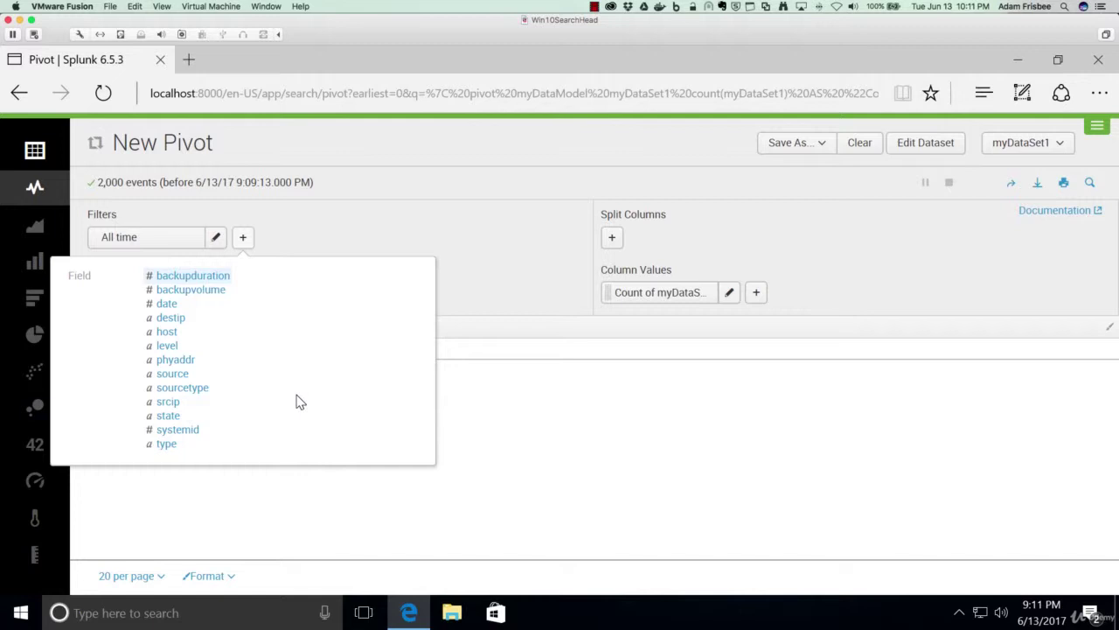
{"action": "left_click", "coordinate": [338, 241]}
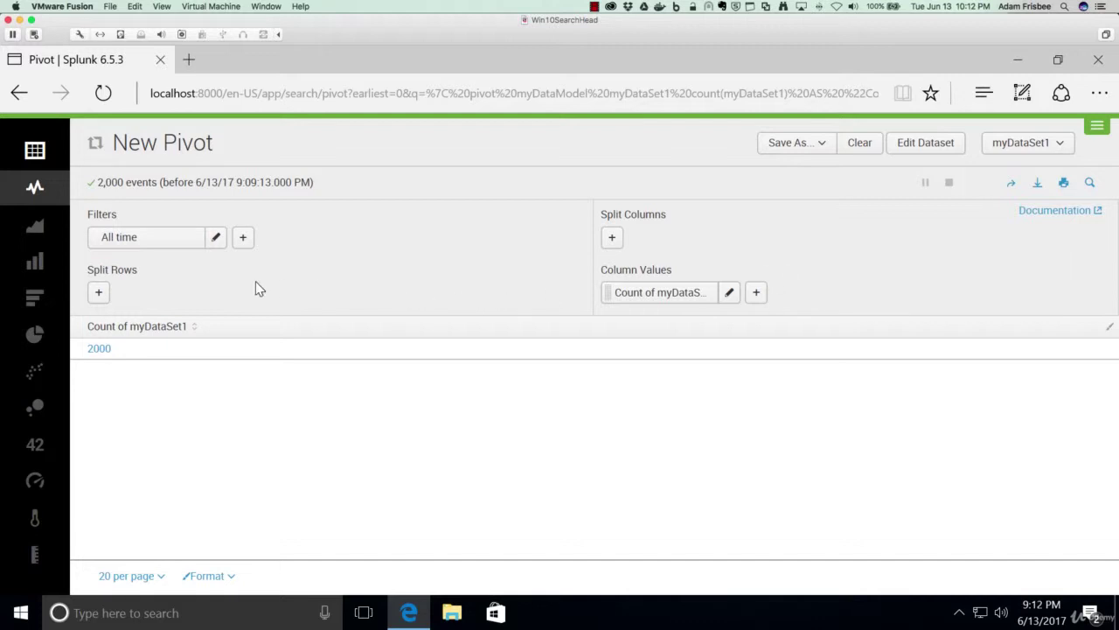
Change the pivot time filter from All time to a relative range of 120 days ago
{"action": "left_click", "coordinate": [216, 239]}
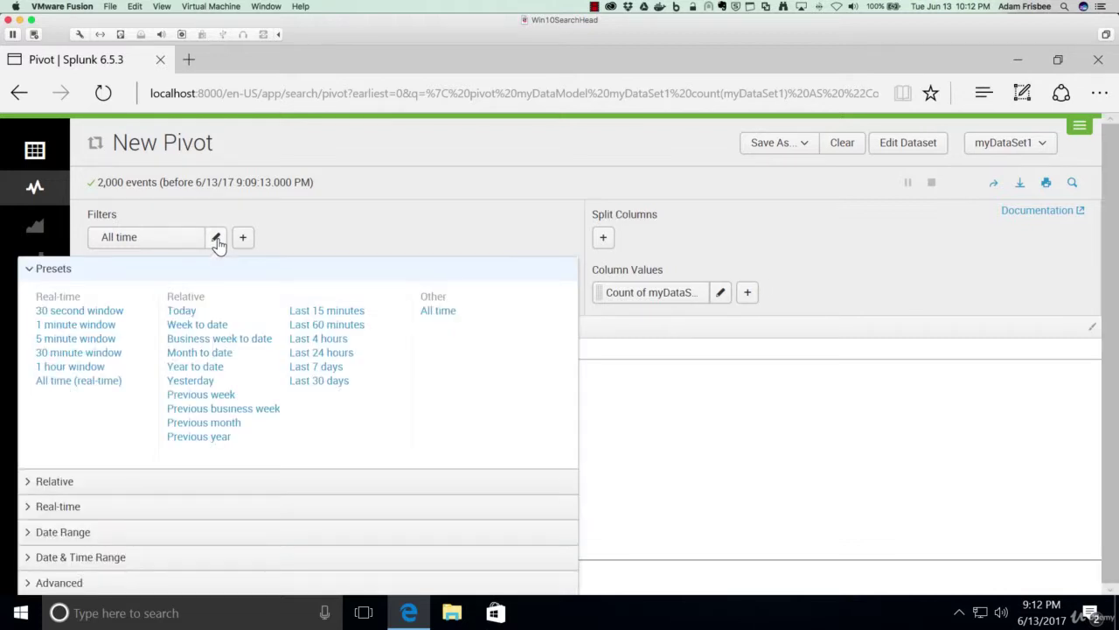
{"action": "left_click", "coordinate": [319, 380]}
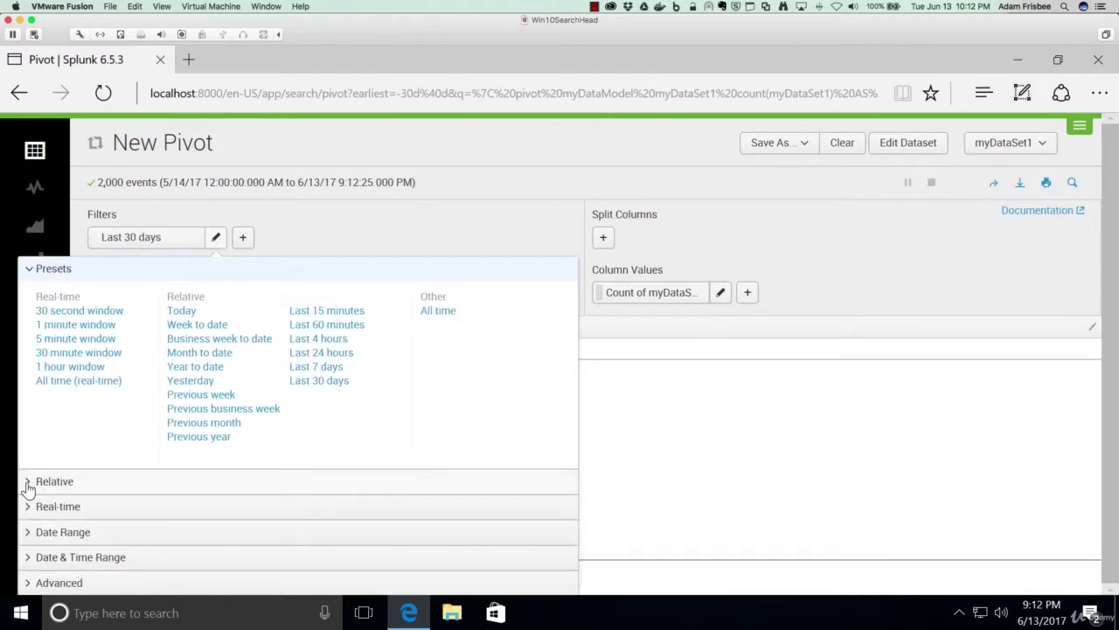
{"action": "left_click", "coordinate": [35, 485]}
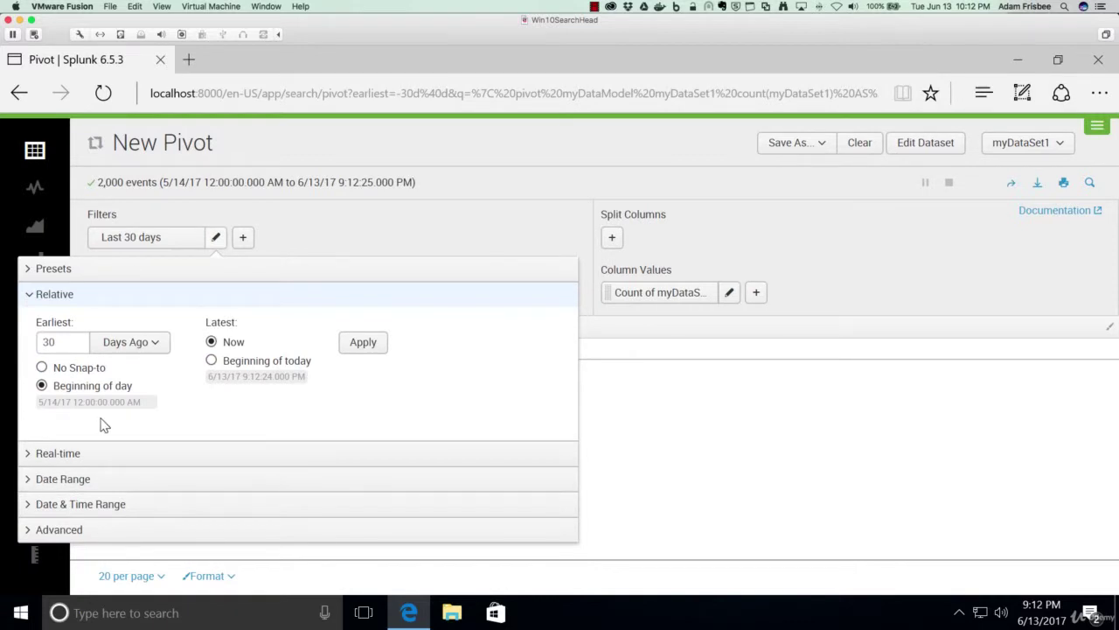
{"action": "double_click", "coordinate": [70, 342]}
{"action": "type", "text": "120"}
{"action": "left_click", "coordinate": [201, 418]}
{"action": "left_click", "coordinate": [360, 344]}
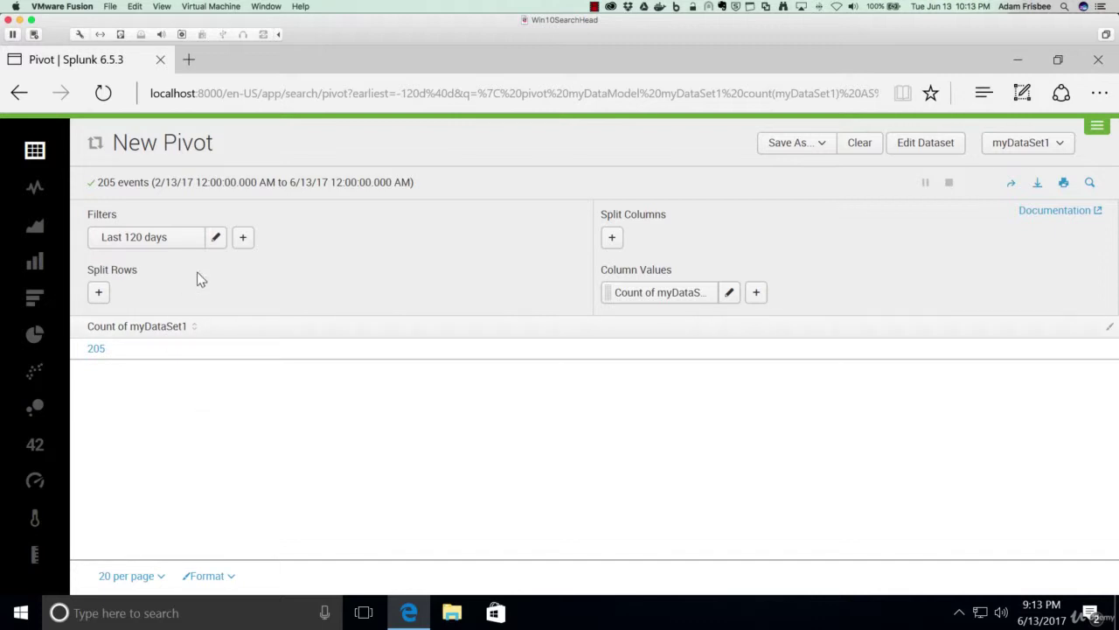
Add a row split on _time grouped by Days
{"action": "left_click", "coordinate": [99, 294]}
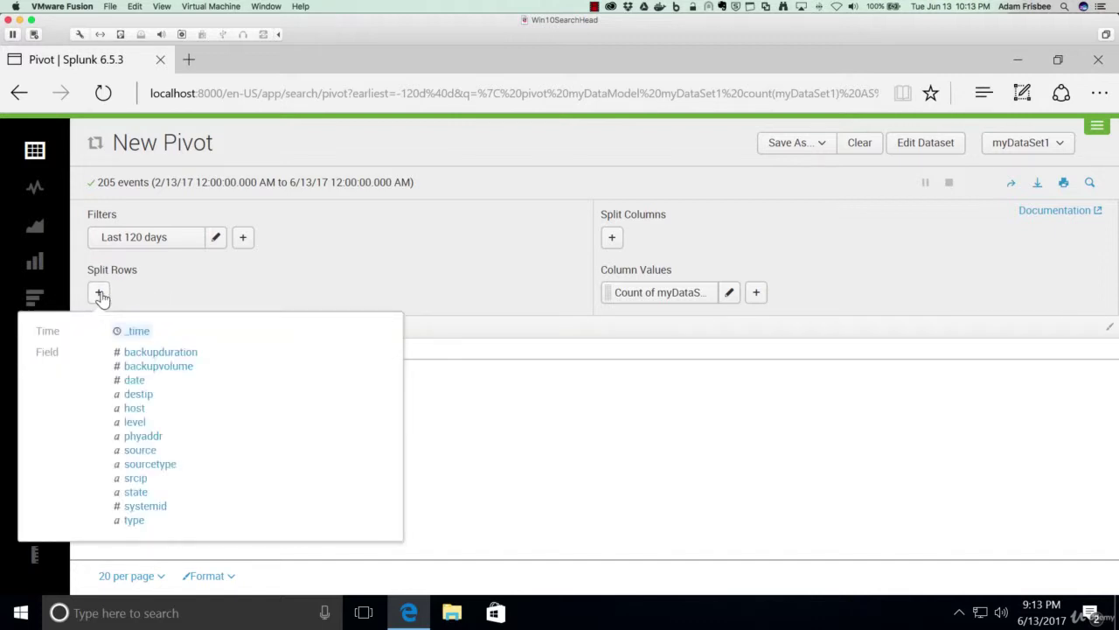
{"action": "left_click", "coordinate": [133, 333]}
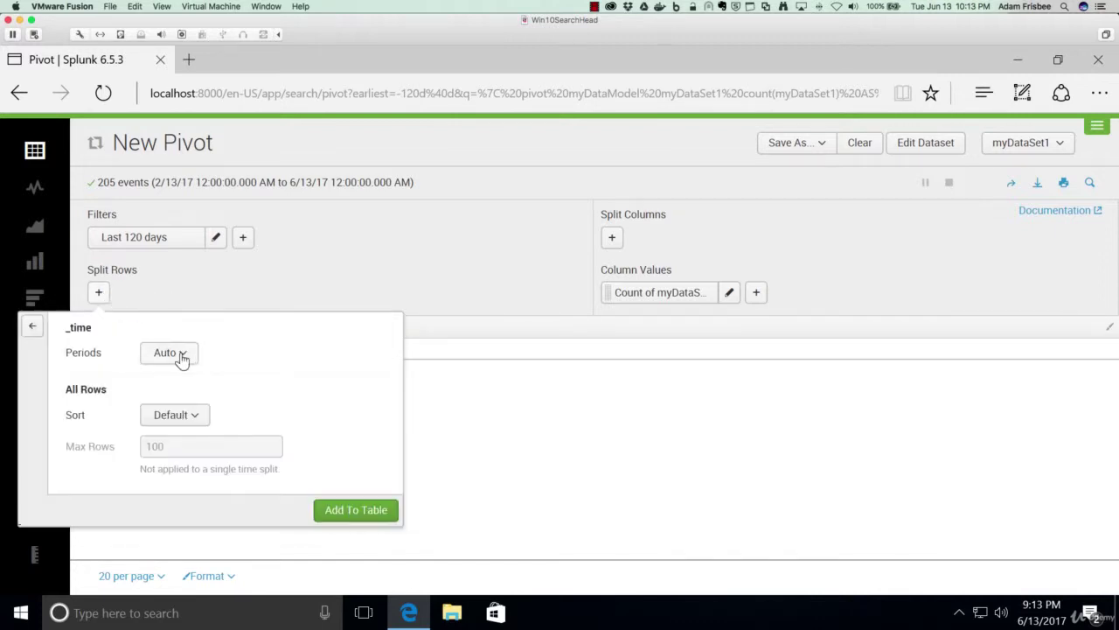
{"action": "left_click", "coordinate": [181, 356]}
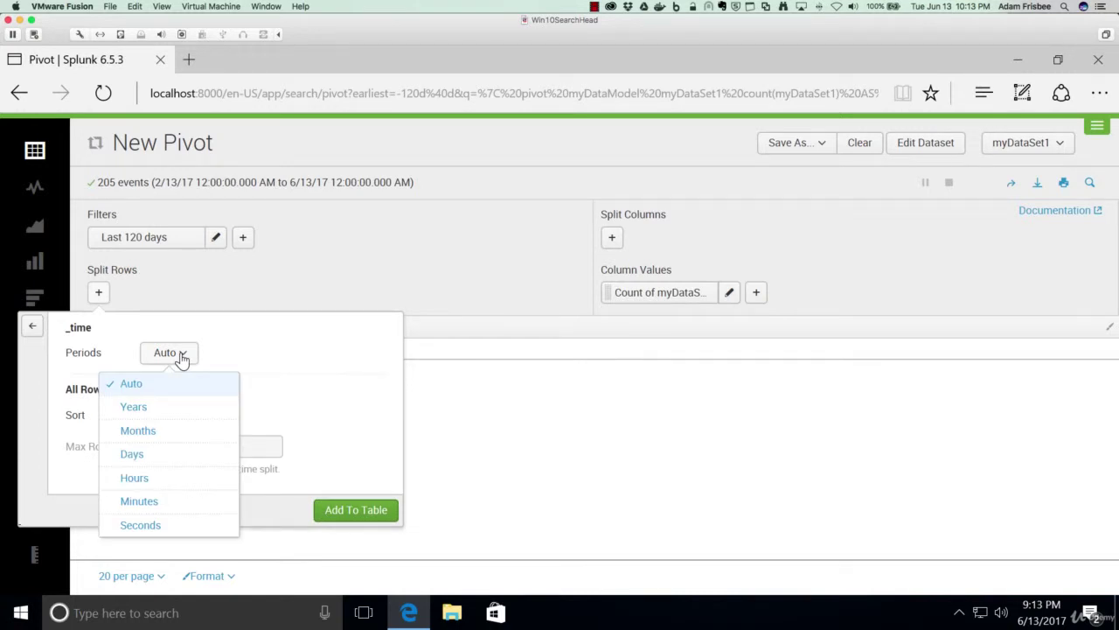
{"action": "left_click", "coordinate": [131, 453]}
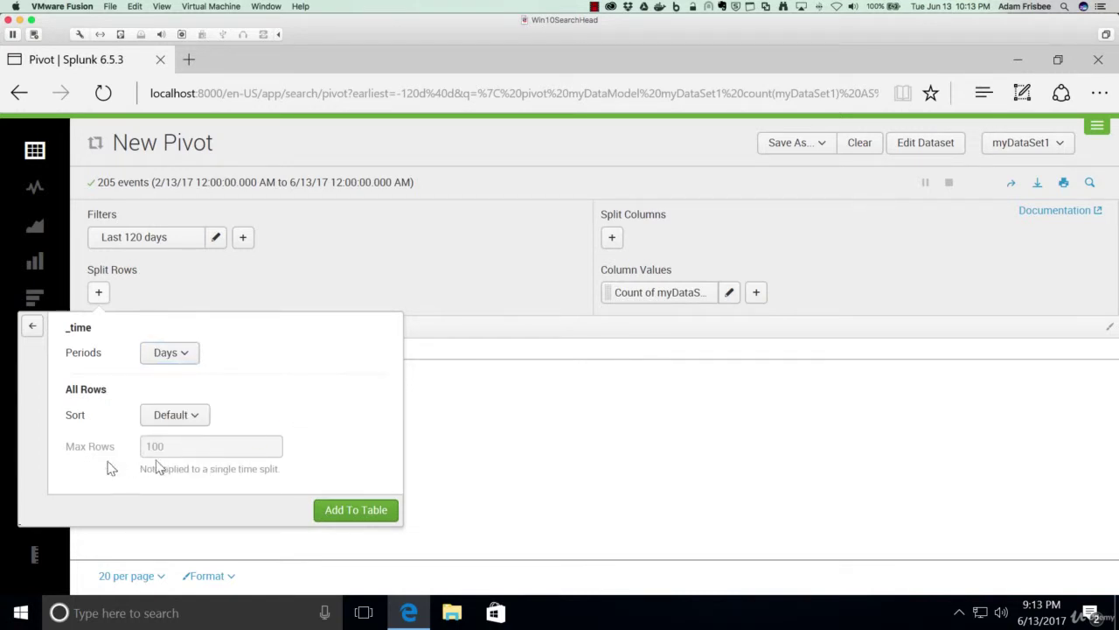
{"action": "left_click", "coordinate": [357, 513]}
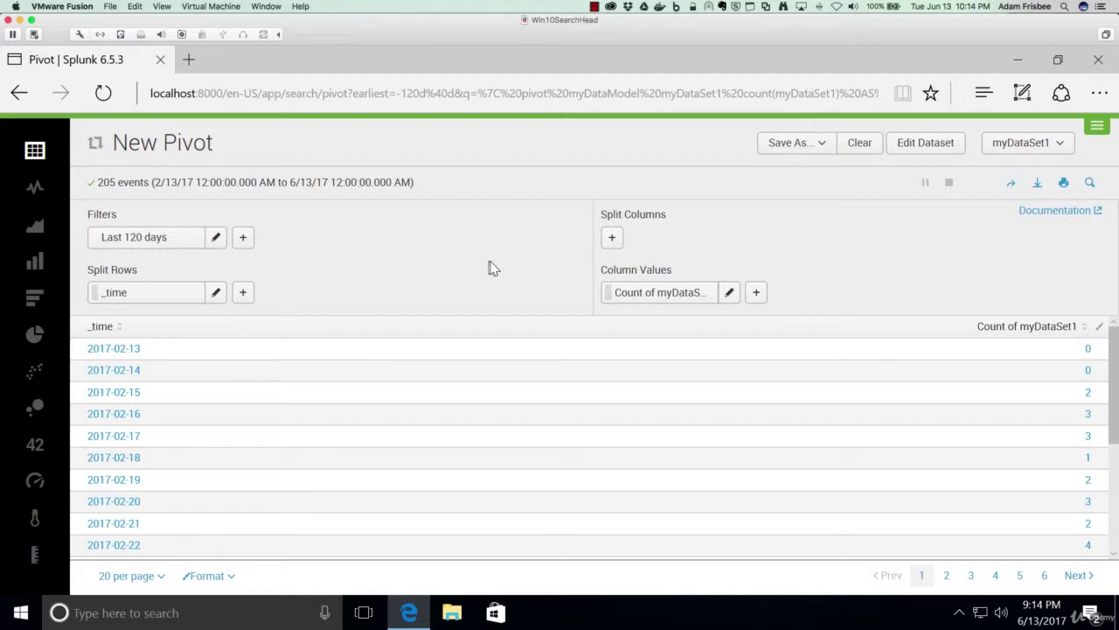
Replace the Count column value with Sum of backupvolume, labelled Volume
{"action": "left_click", "coordinate": [729, 293]}
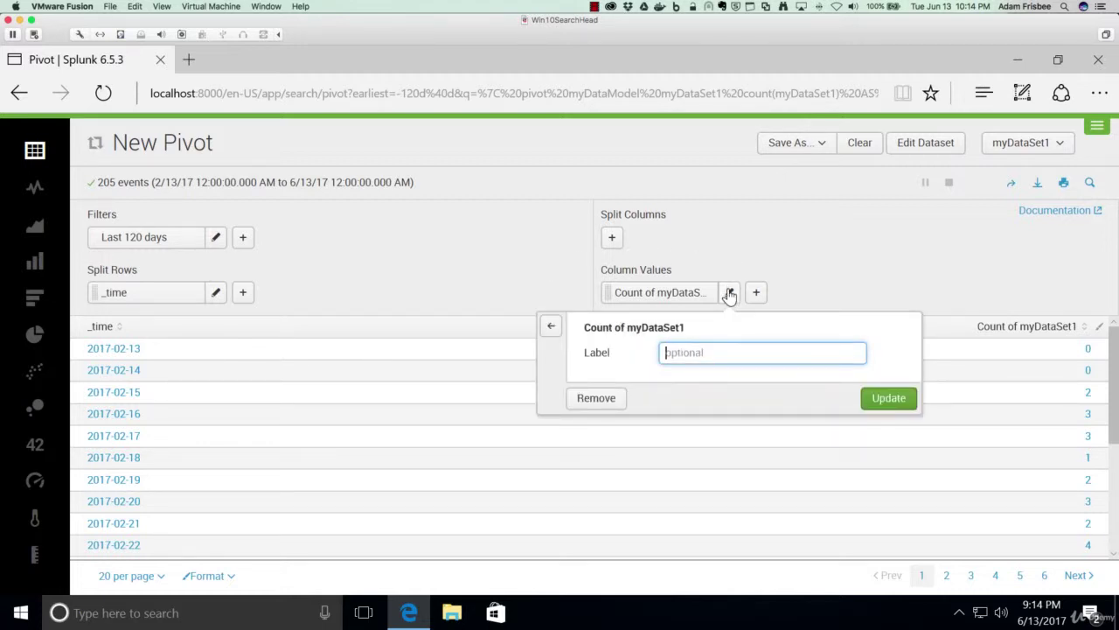
{"action": "left_click", "coordinate": [551, 327]}
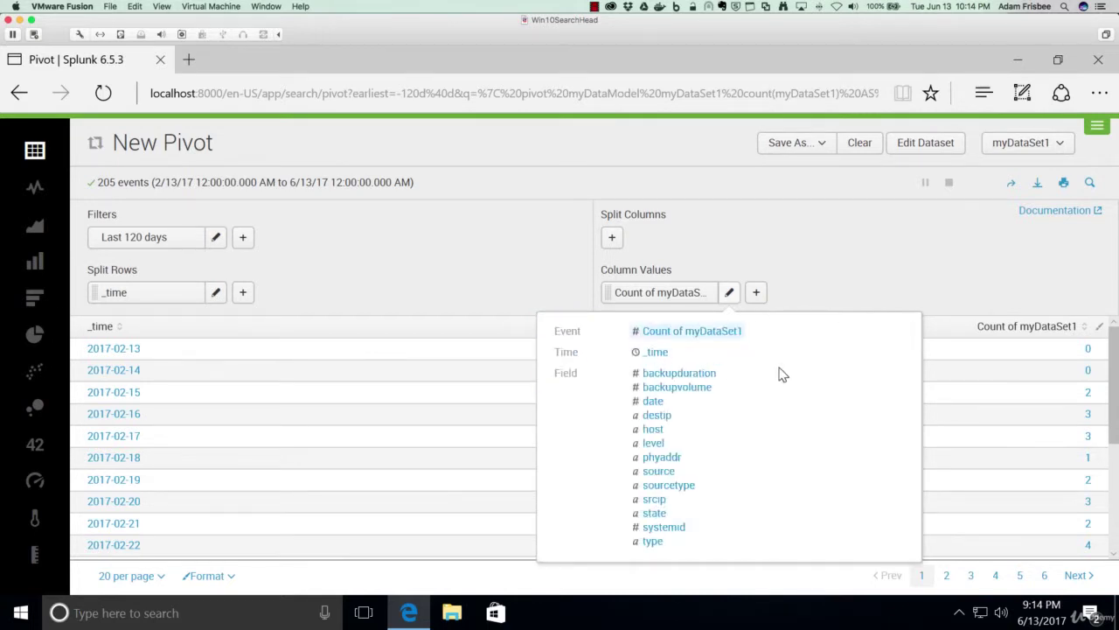
{"action": "left_click", "coordinate": [675, 387]}
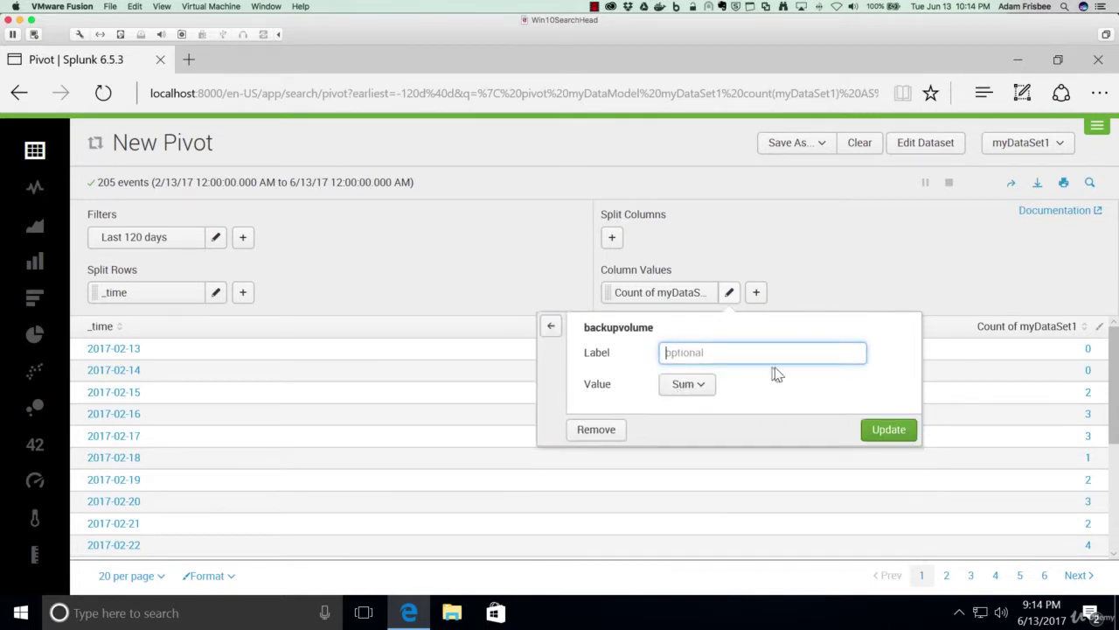
{"action": "type", "text": "Volume"}
{"action": "left_click", "coordinate": [708, 392]}
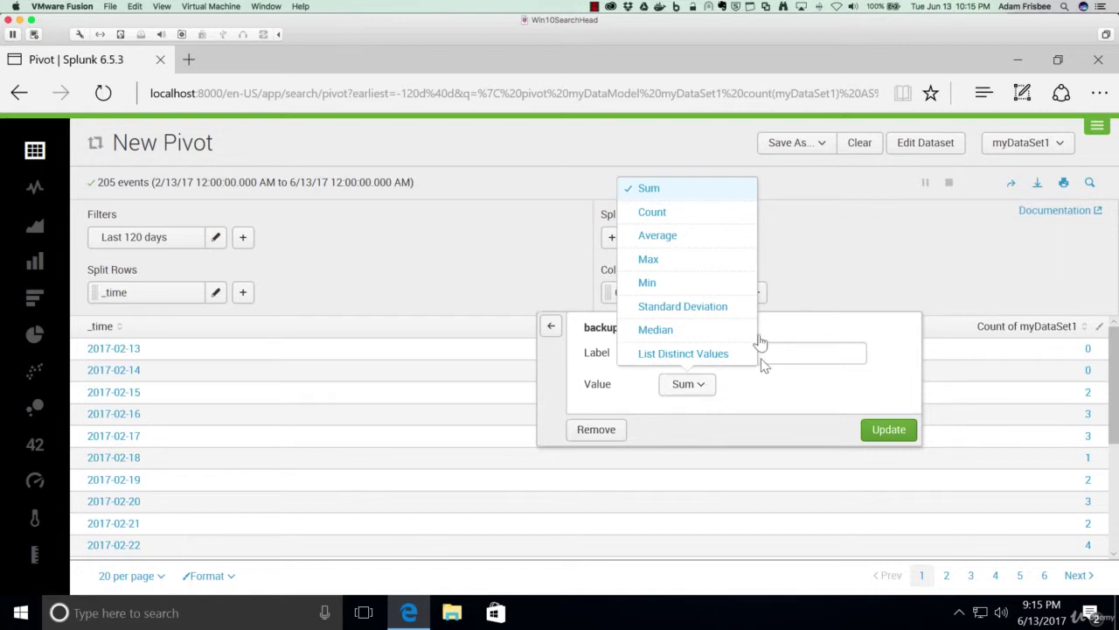
{"action": "left_click", "coordinate": [781, 417]}
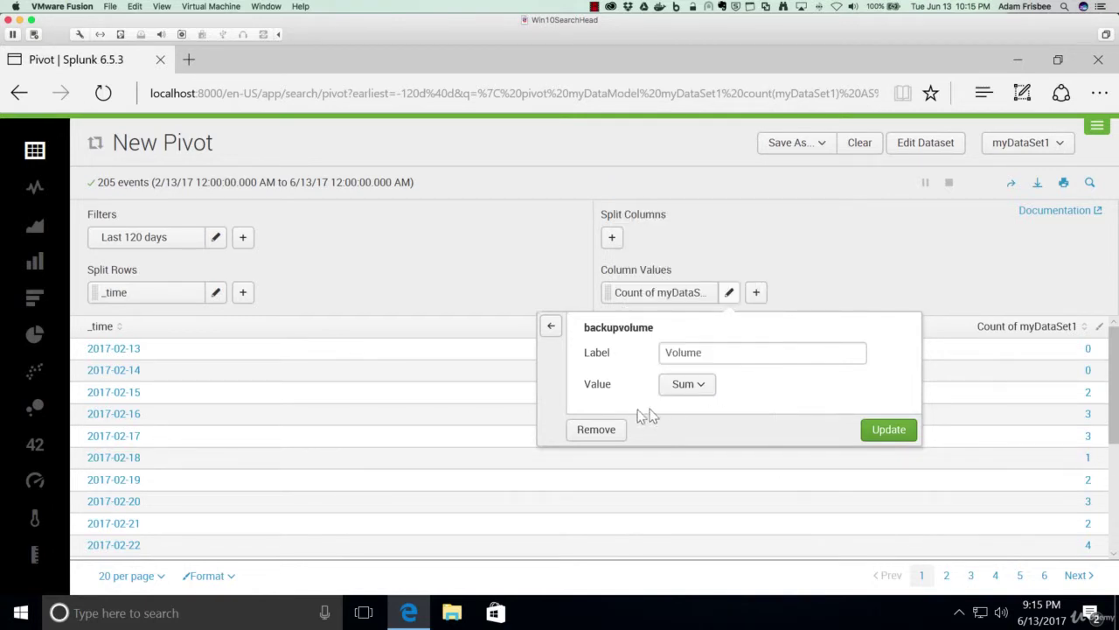
{"action": "left_click", "coordinate": [889, 429]}
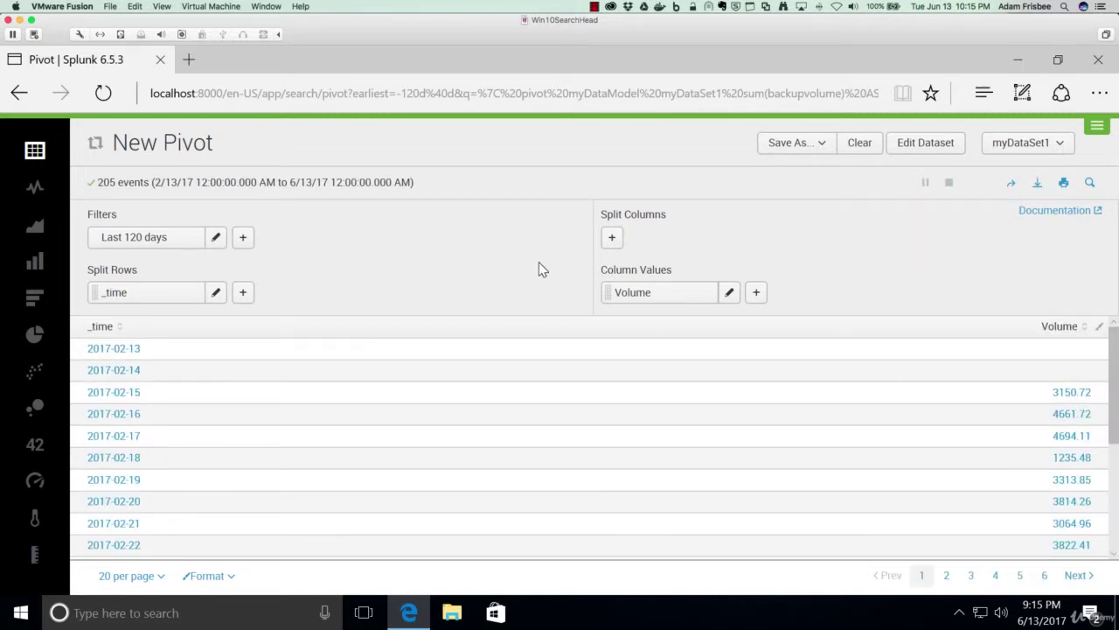
Add a second row split on srcip labelled Source
{"action": "left_click", "coordinate": [244, 293]}
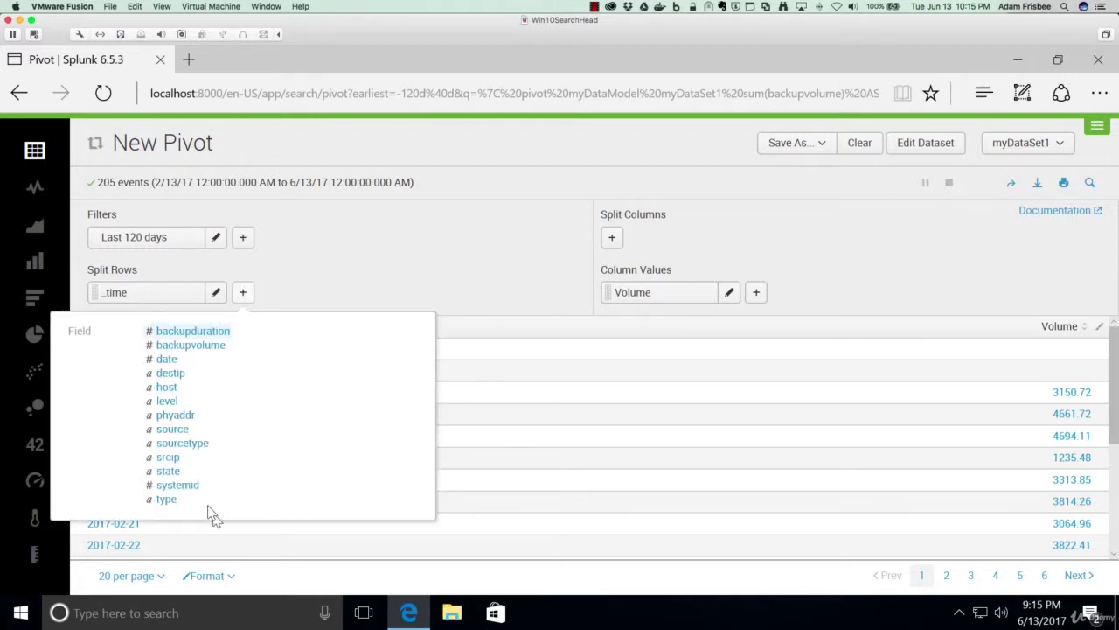
{"action": "left_click", "coordinate": [169, 459]}
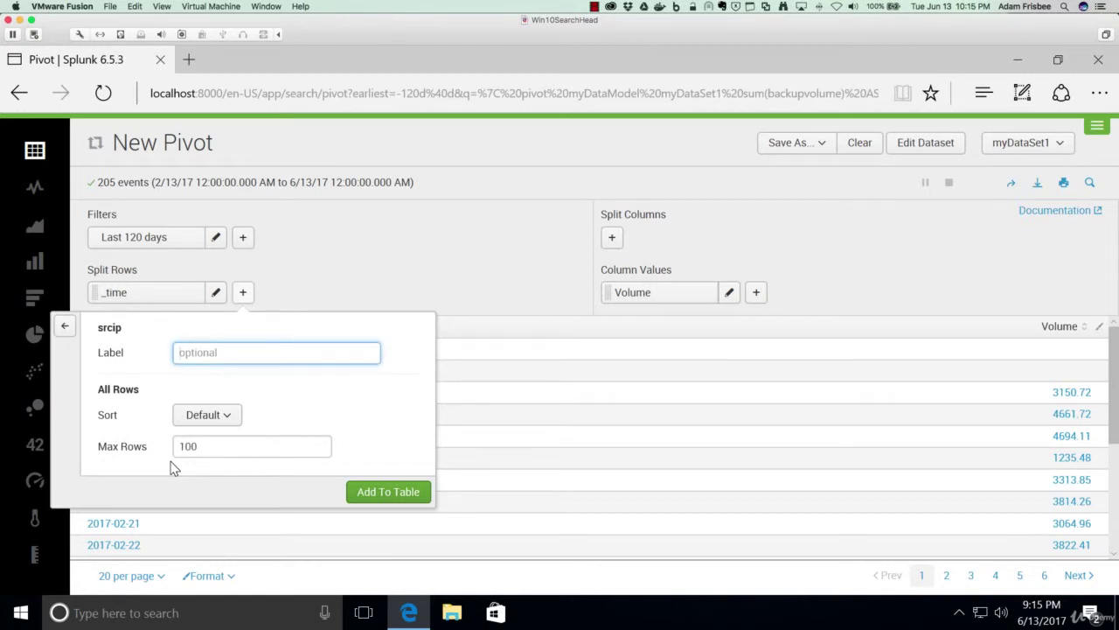
{"action": "type", "text": "Source"}
{"action": "left_click", "coordinate": [370, 493]}
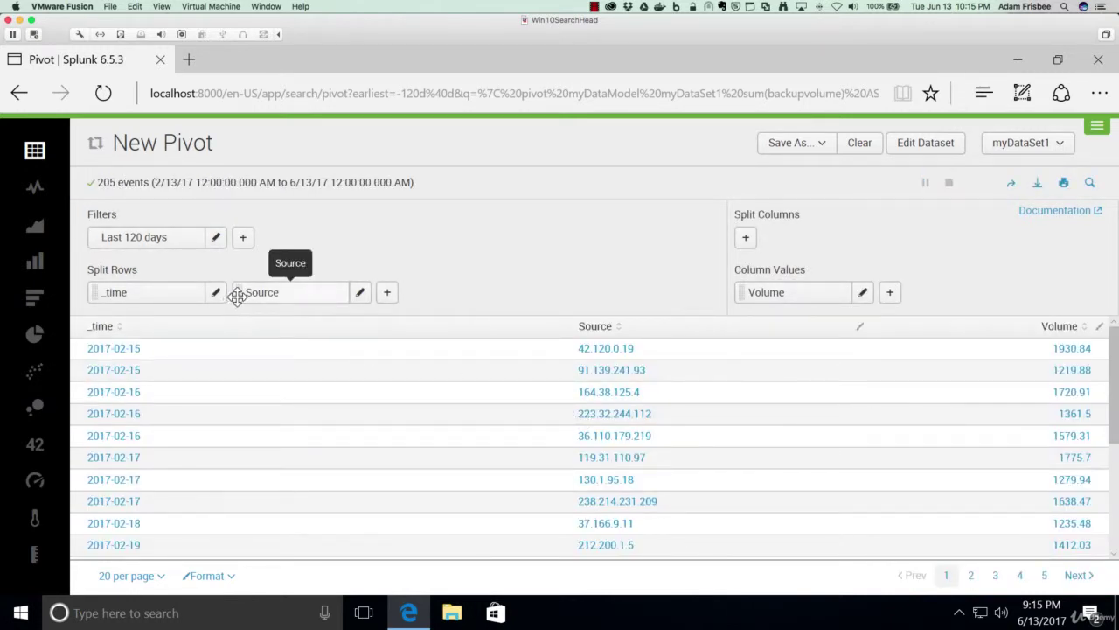
Keep _time ahead of Source in the row splits and display the pivot as an area chart
{"action": "left_click_drag", "start_coordinate": [234, 298], "coordinate": [103, 292]}
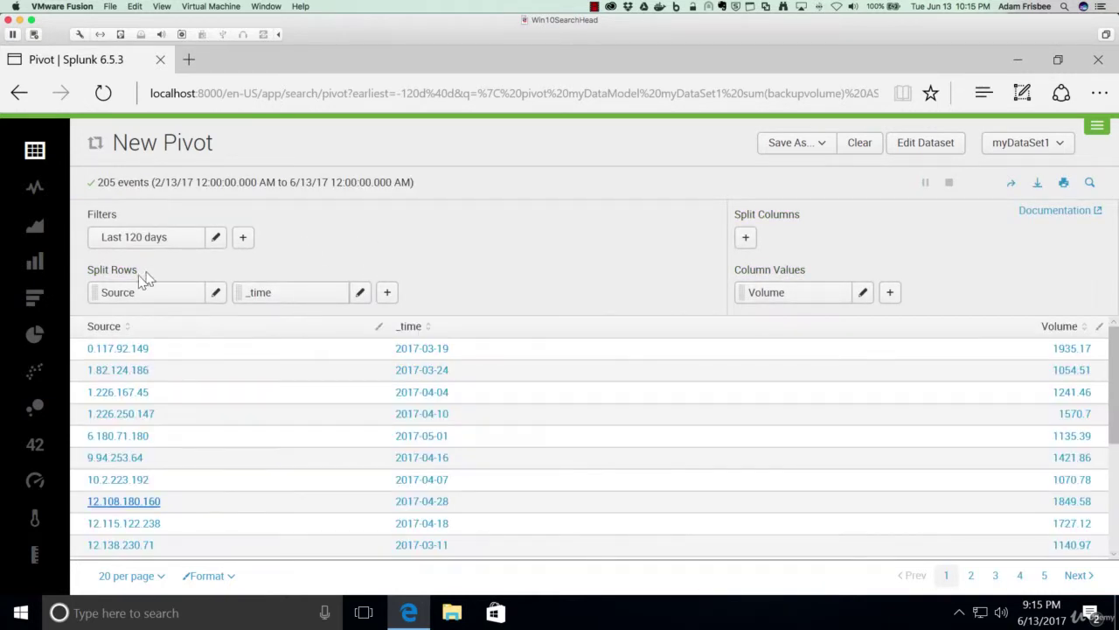
{"action": "left_click_drag", "start_coordinate": [103, 292], "coordinate": [288, 292]}
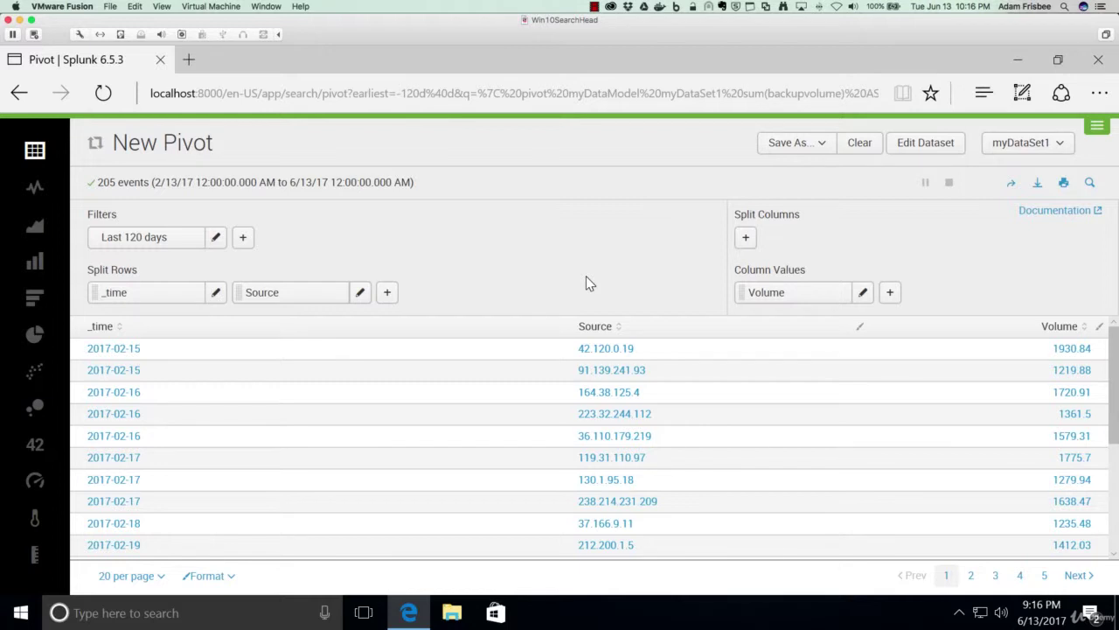
{"action": "left_click", "coordinate": [35, 229]}
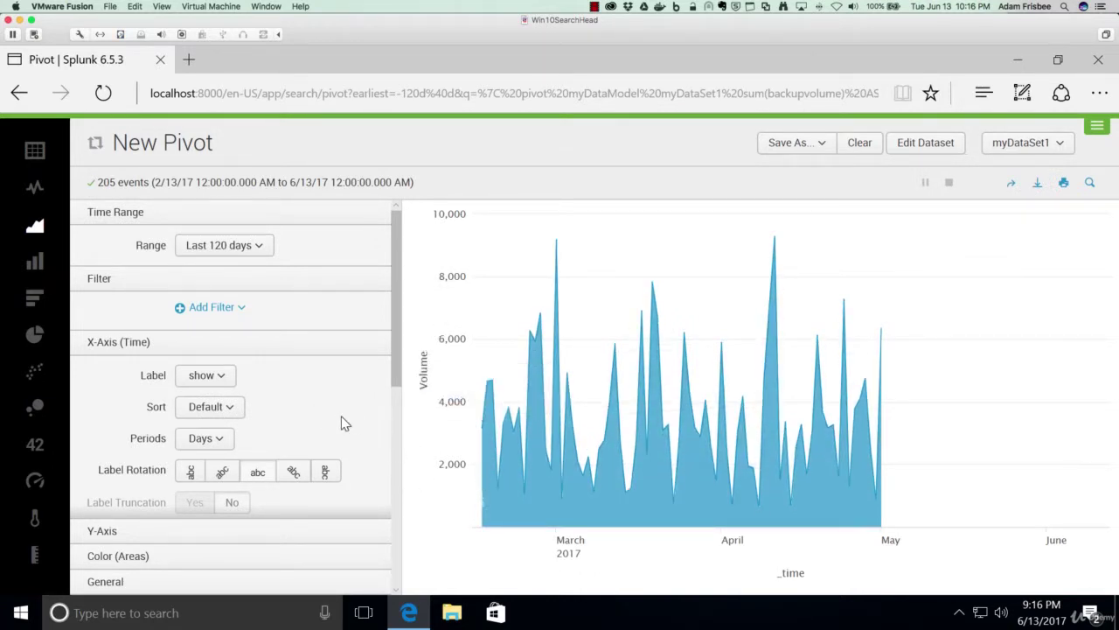
Colour the area chart's areas by the srcip field
{"action": "scroll", "coordinate": [343, 423], "scroll_direction": "down", "scroll_amount": 5}
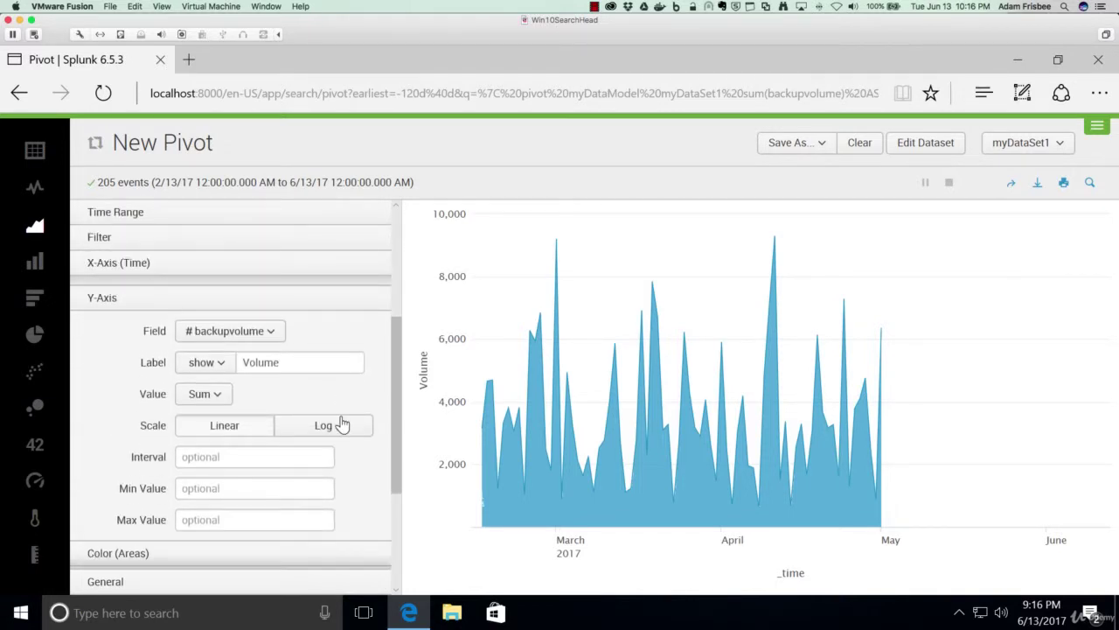
{"action": "scroll", "coordinate": [344, 423], "scroll_direction": "down", "scroll_amount": 5}
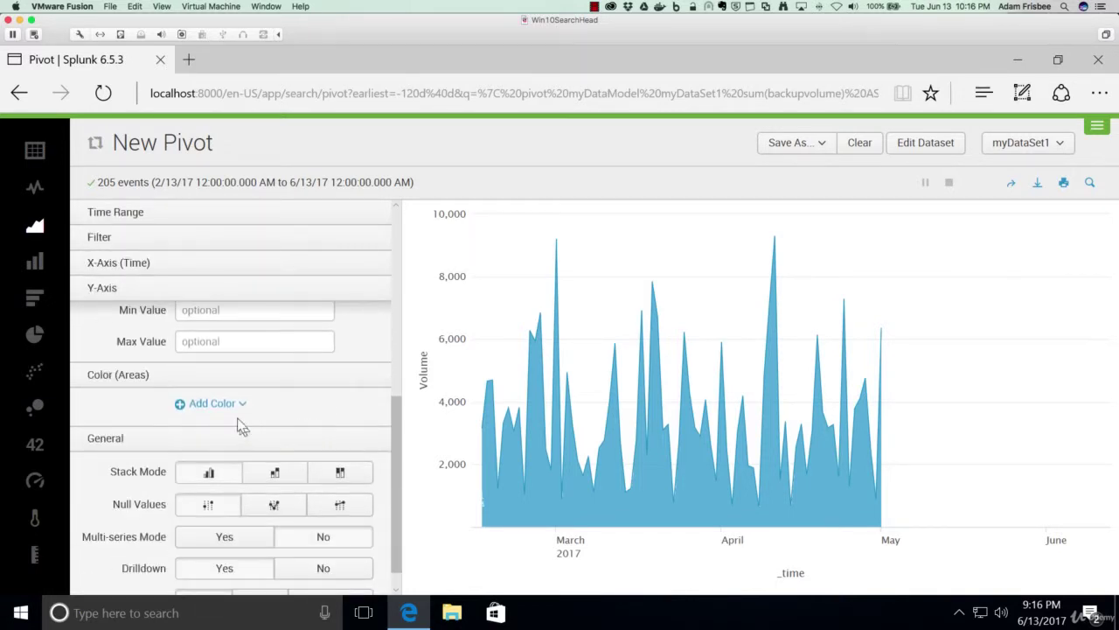
{"action": "left_click", "coordinate": [240, 408]}
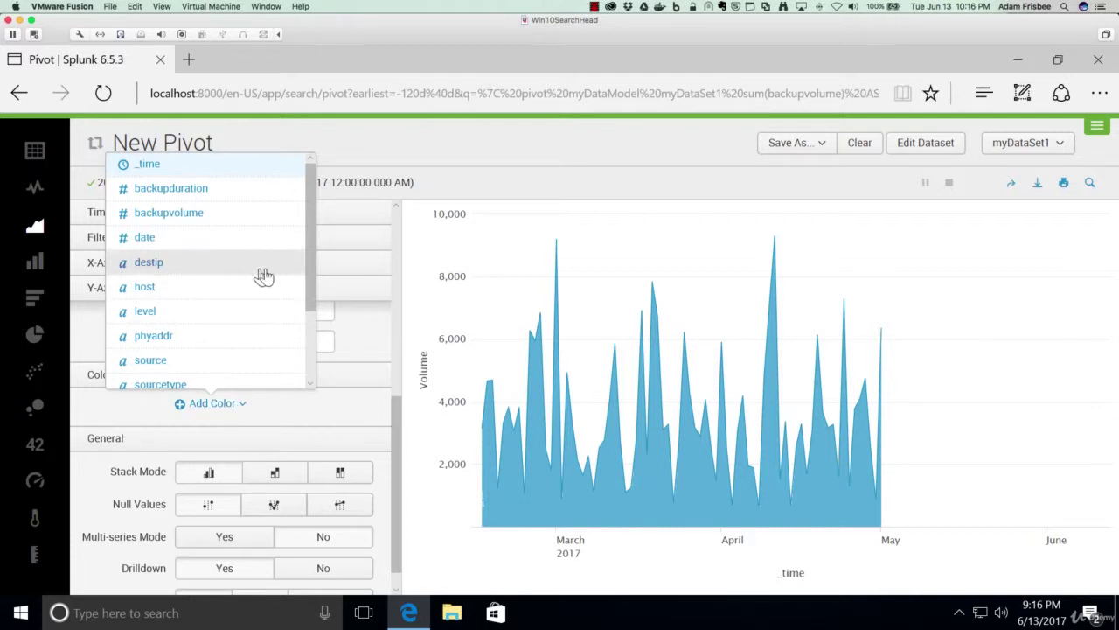
{"action": "left_click_drag", "start_coordinate": [310, 272], "coordinate": [312, 348]}
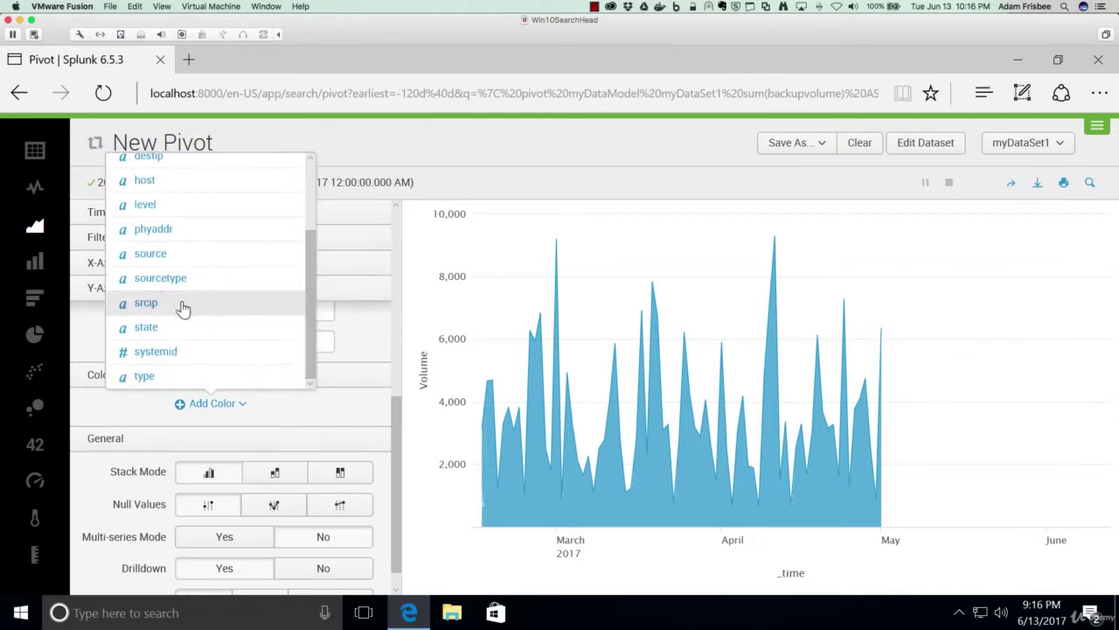
{"action": "left_click", "coordinate": [146, 303]}
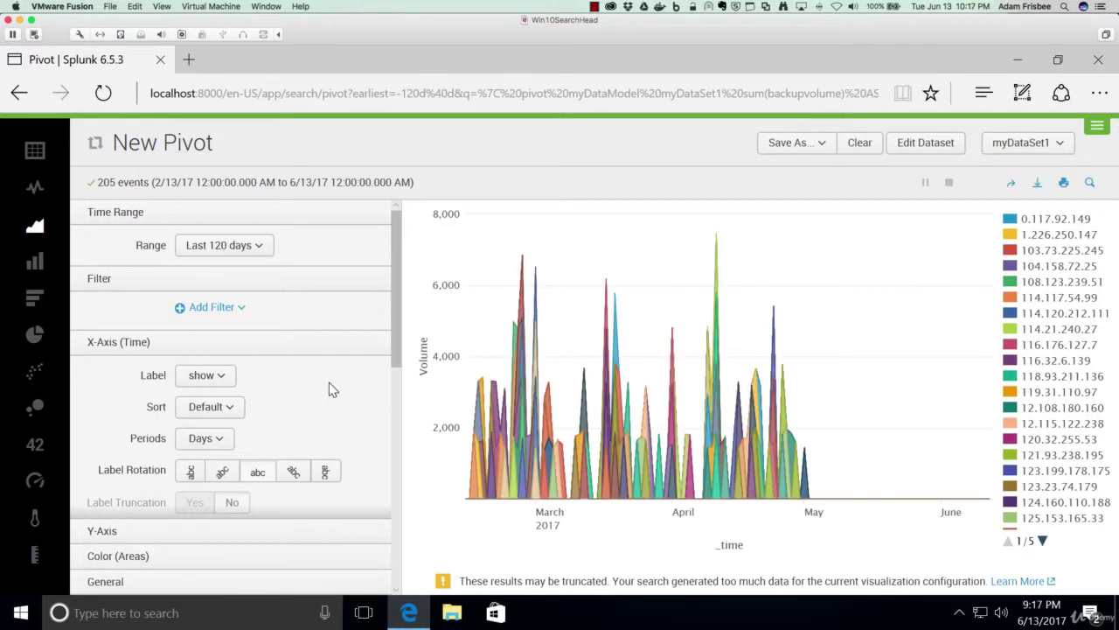
{"action": "left_click", "coordinate": [1042, 541]}
{"action": "left_click", "coordinate": [1042, 541]}
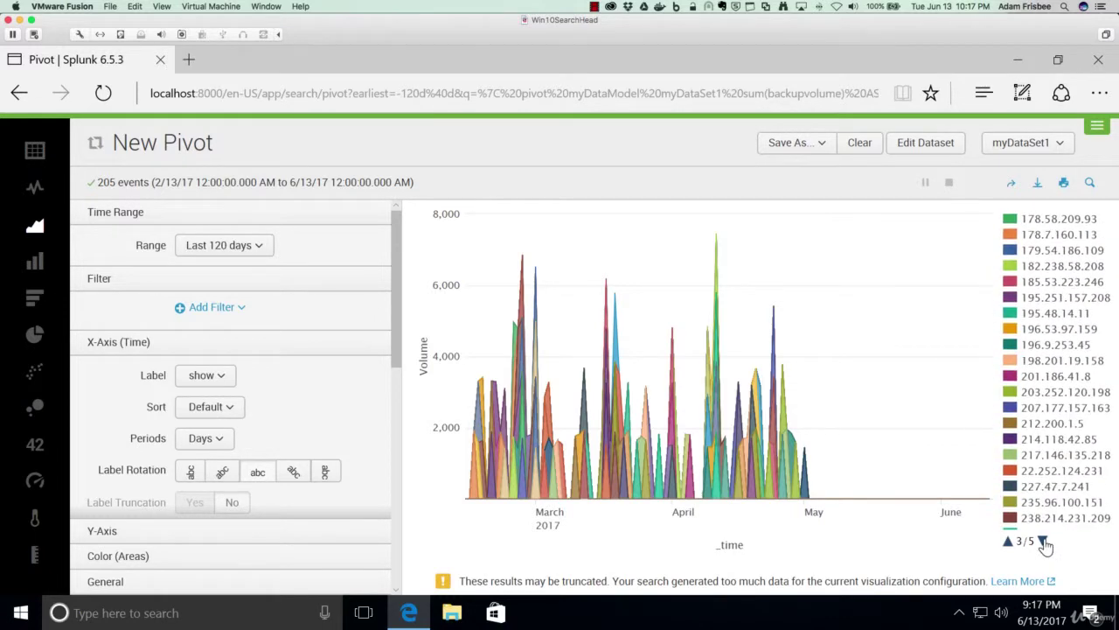
{"action": "left_click", "coordinate": [1042, 541]}
{"action": "left_click", "coordinate": [1042, 542]}
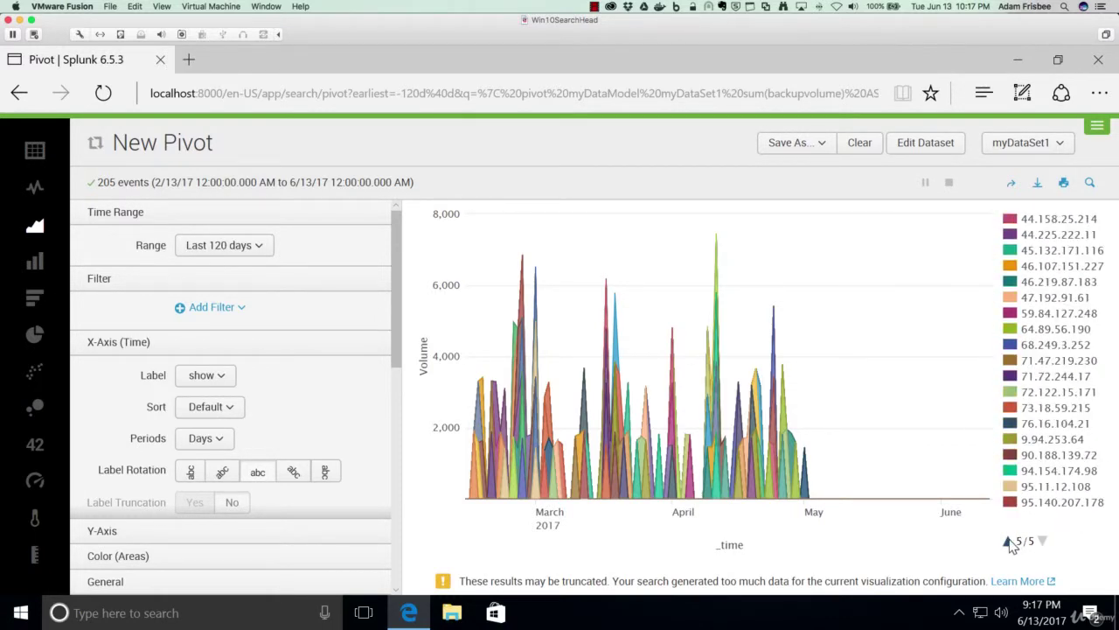
{"action": "left_click", "coordinate": [1008, 541]}
{"action": "left_click", "coordinate": [1008, 541]}
{"action": "left_click", "coordinate": [1008, 541]}
{"action": "left_click", "coordinate": [1008, 541]}
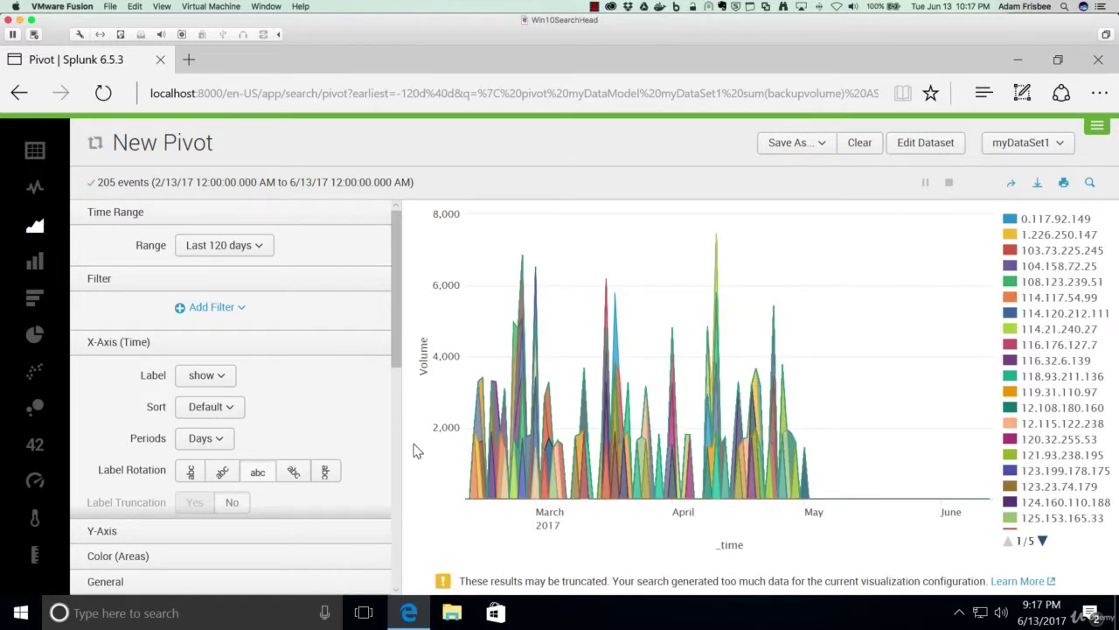
{"action": "scroll", "coordinate": [310, 405], "scroll_direction": "down", "scroll_amount": 2}
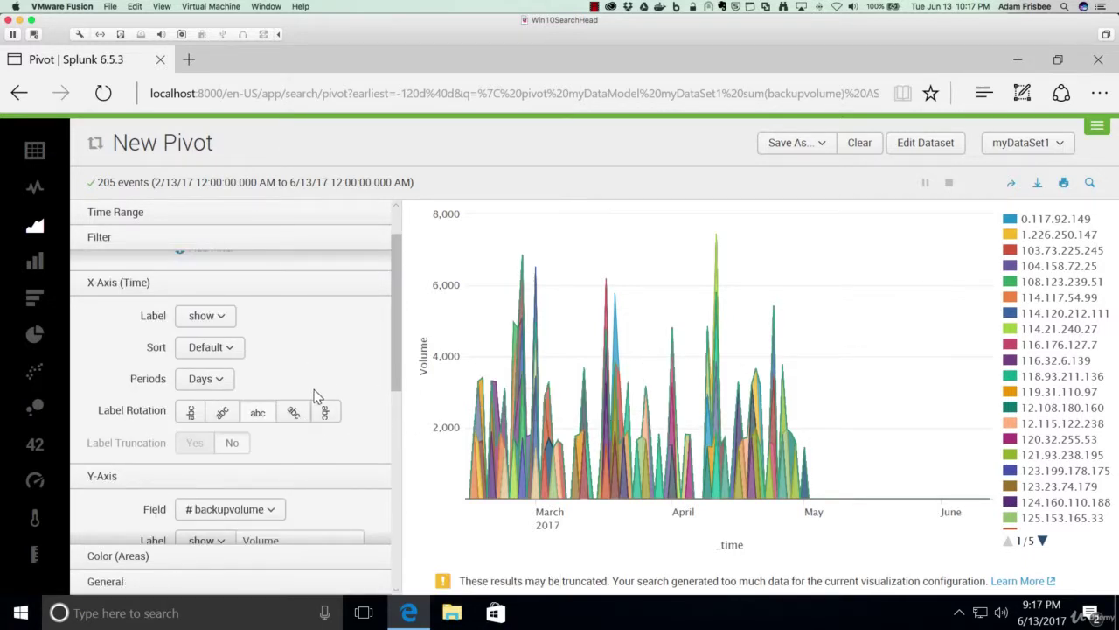
{"action": "scroll", "coordinate": [312, 394], "scroll_direction": "down", "scroll_amount": 1}
{"action": "scroll", "coordinate": [312, 394], "scroll_direction": "up", "scroll_amount": 3}
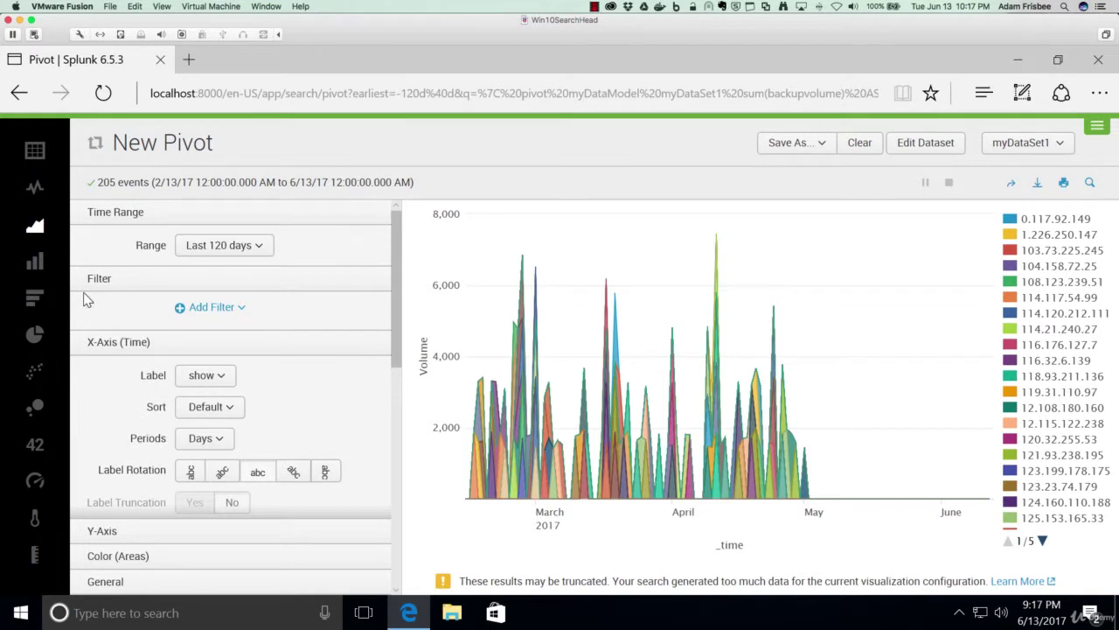
Set the pivot's date range to between 04/01/2017 and 04/30/2017
{"action": "left_click", "coordinate": [259, 249]}
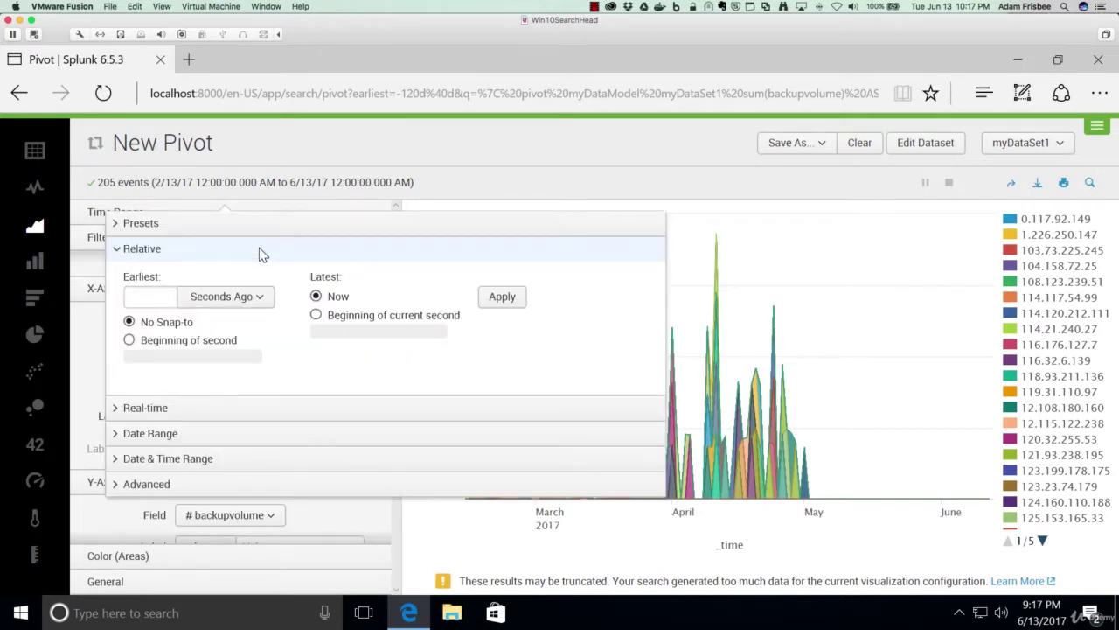
{"action": "left_click", "coordinate": [141, 435]}
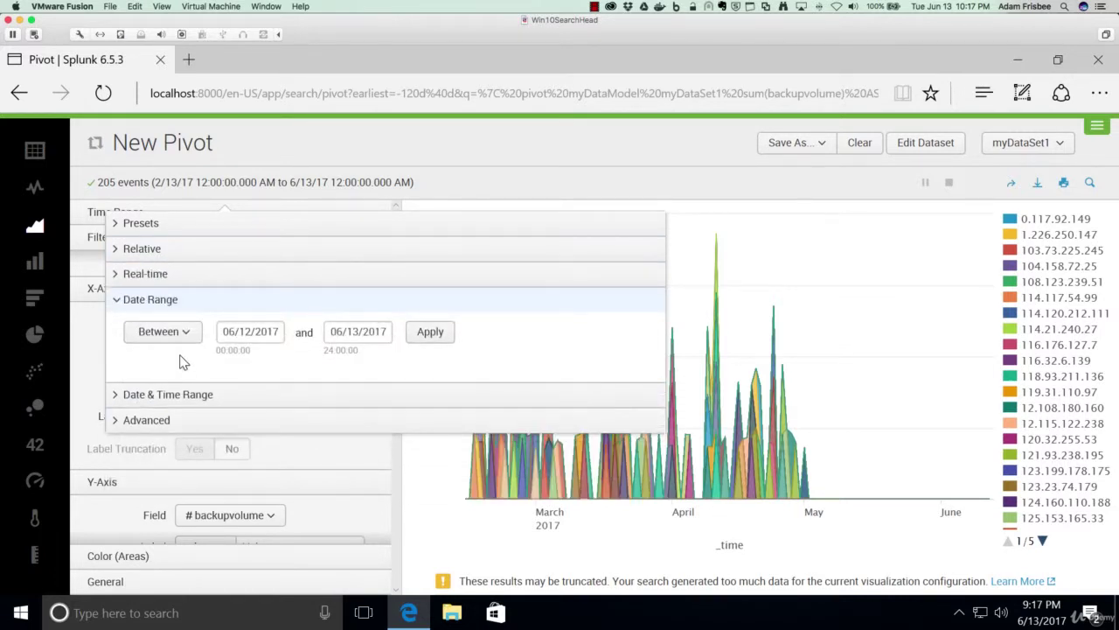
{"action": "left_click", "coordinate": [227, 336]}
{"action": "left_click", "coordinate": [232, 362]}
{"action": "left_click", "coordinate": [232, 362]}
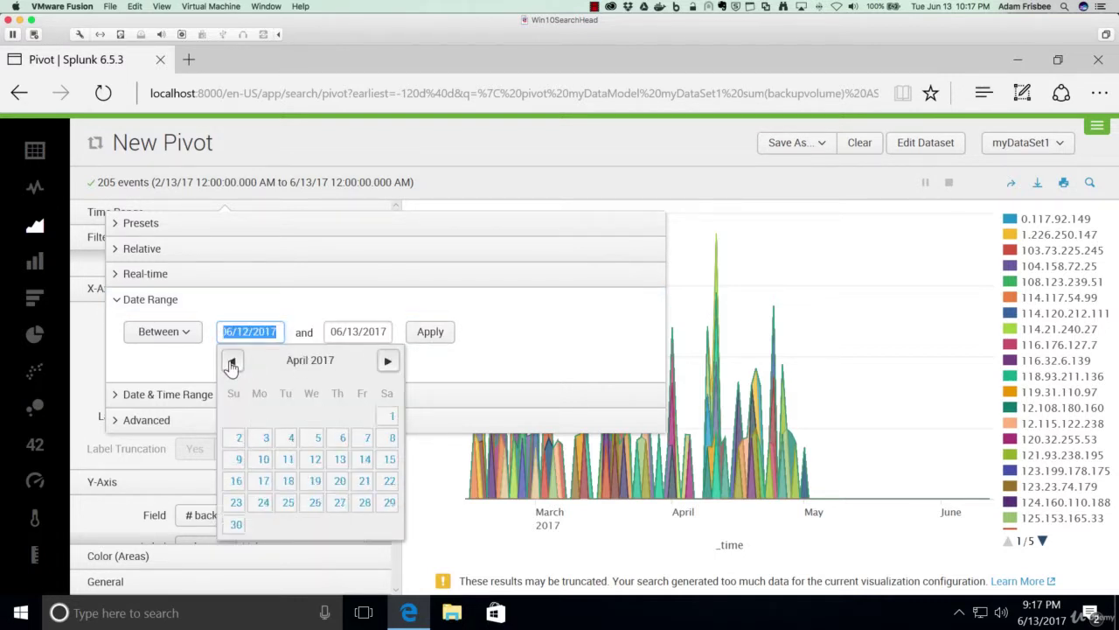
{"action": "left_click", "coordinate": [385, 417]}
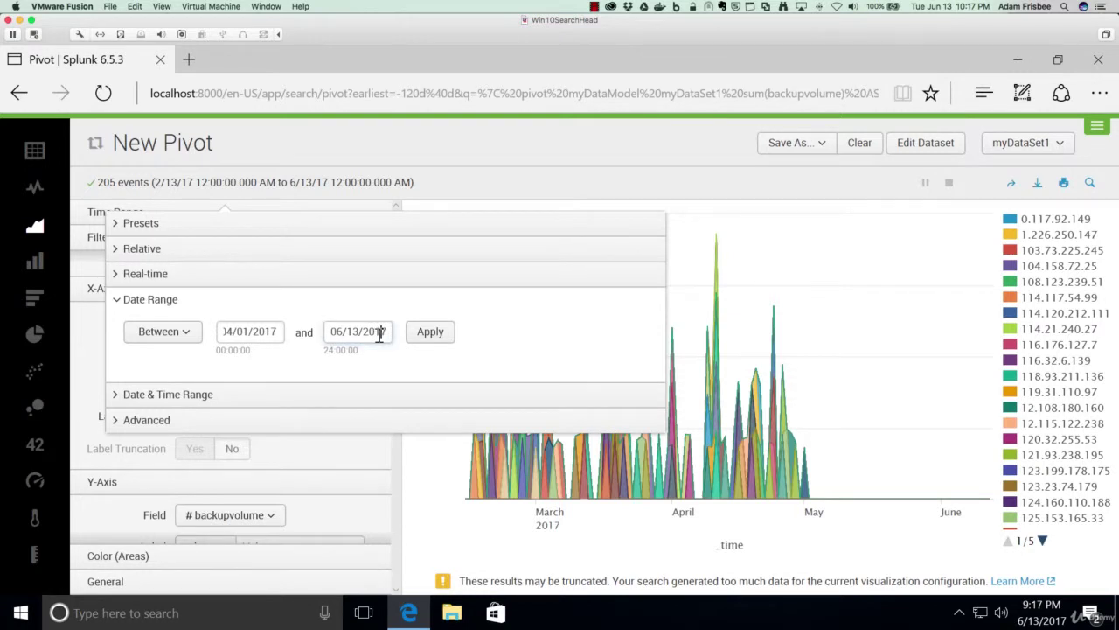
{"action": "left_click", "coordinate": [381, 334]}
{"action": "left_click", "coordinate": [340, 362]}
{"action": "left_click", "coordinate": [339, 362]}
{"action": "left_click", "coordinate": [343, 524]}
{"action": "left_click", "coordinate": [429, 337]}
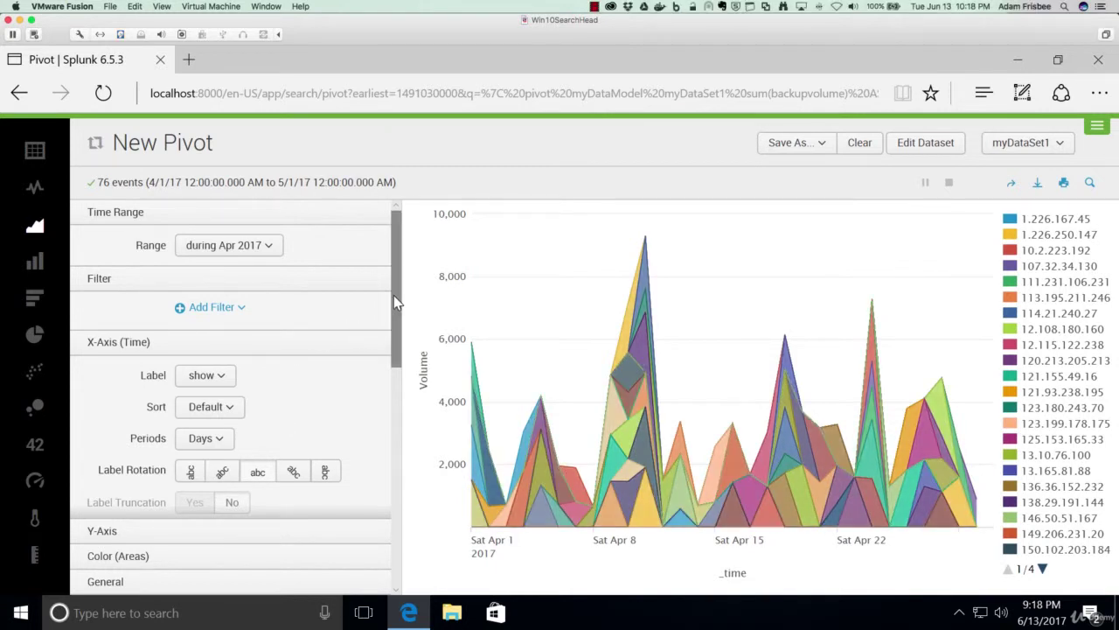
Switch the Color (Areas) field from srcip to level
{"action": "left_click_drag", "start_coordinate": [393, 295], "coordinate": [399, 480]}
{"action": "left_click", "coordinate": [221, 376]}
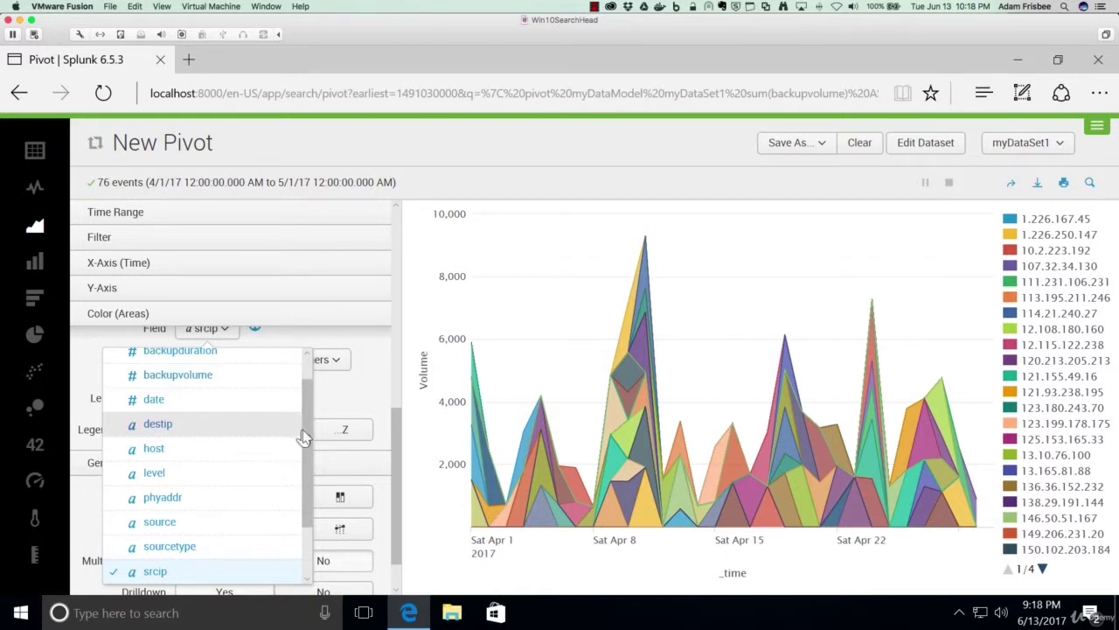
{"action": "left_click_drag", "start_coordinate": [310, 437], "coordinate": [313, 479]}
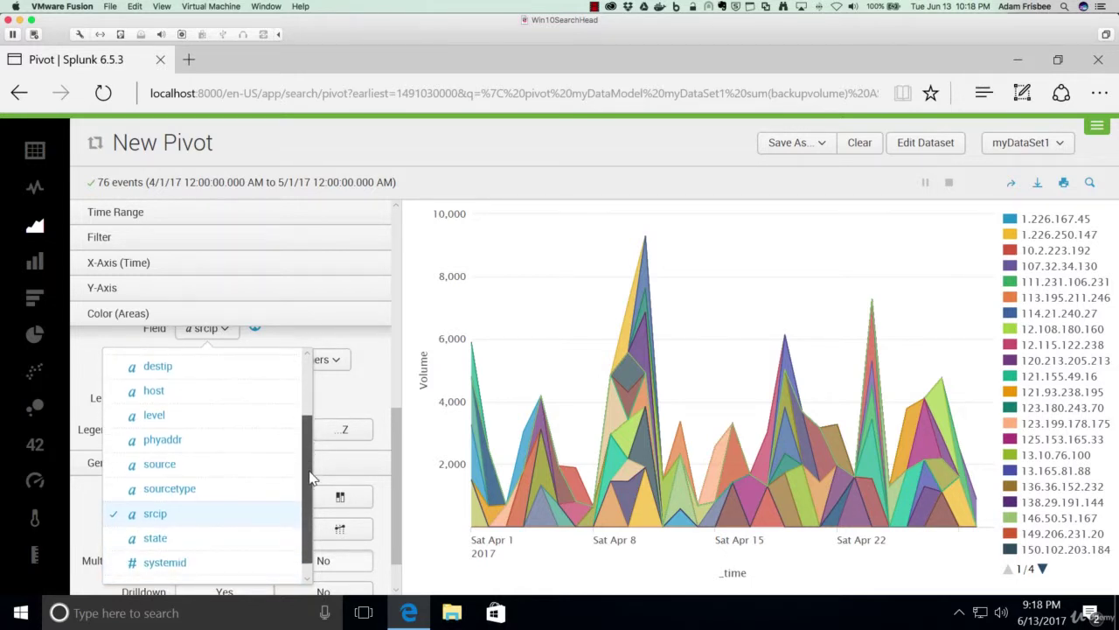
{"action": "left_click", "coordinate": [154, 417]}
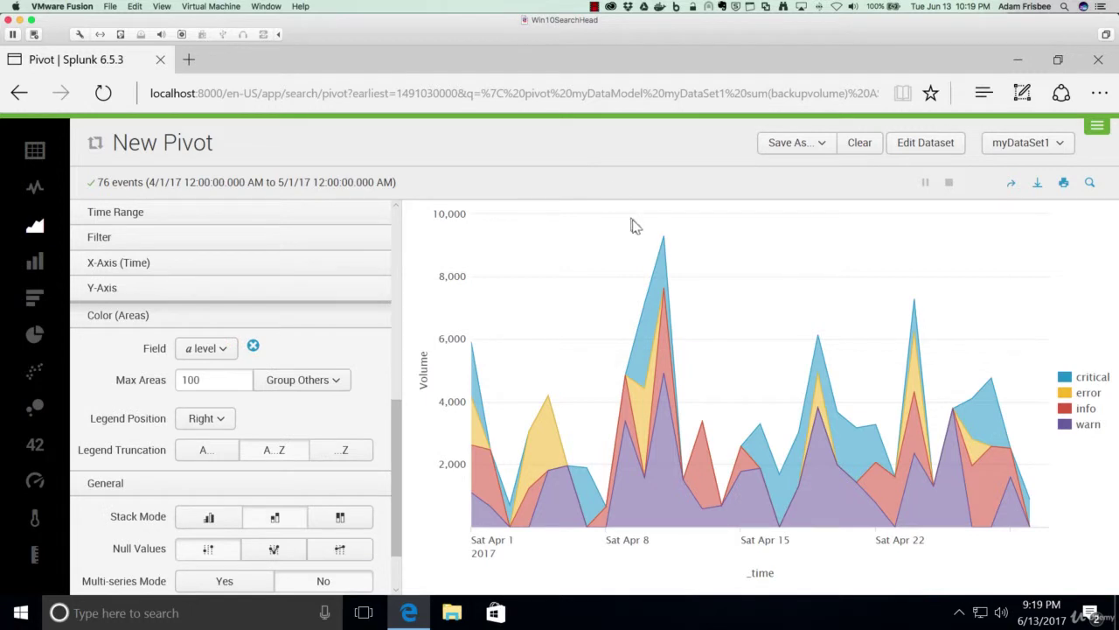
{"action": "mouse_move", "coordinate": [663, 245]}
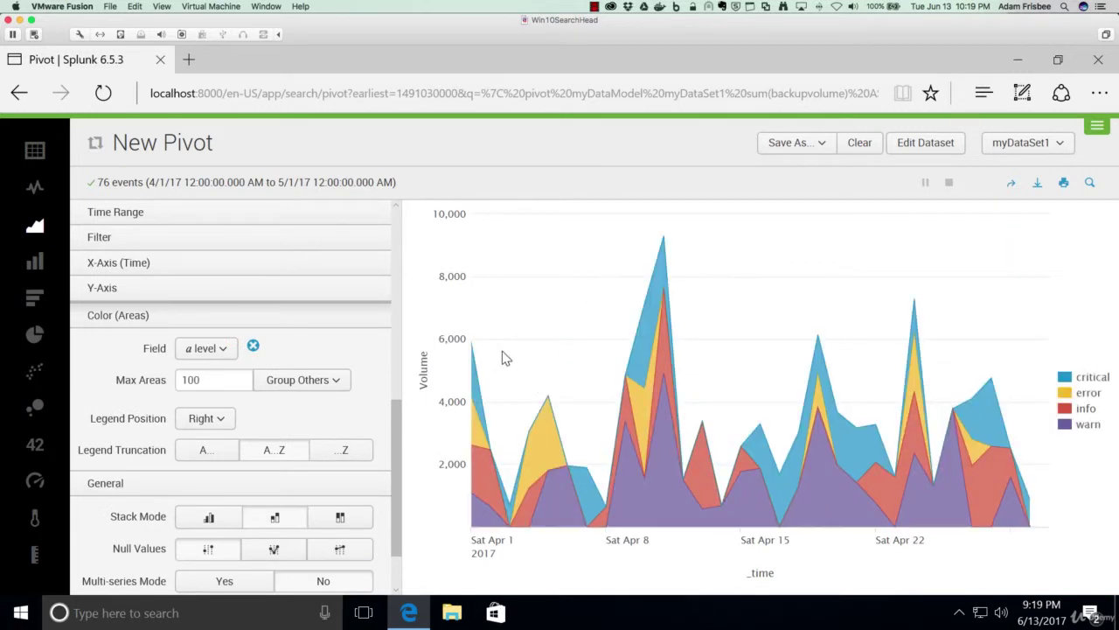
Show the April data as a line chart with Null Values set to Connect
{"action": "left_click", "coordinate": [35, 190]}
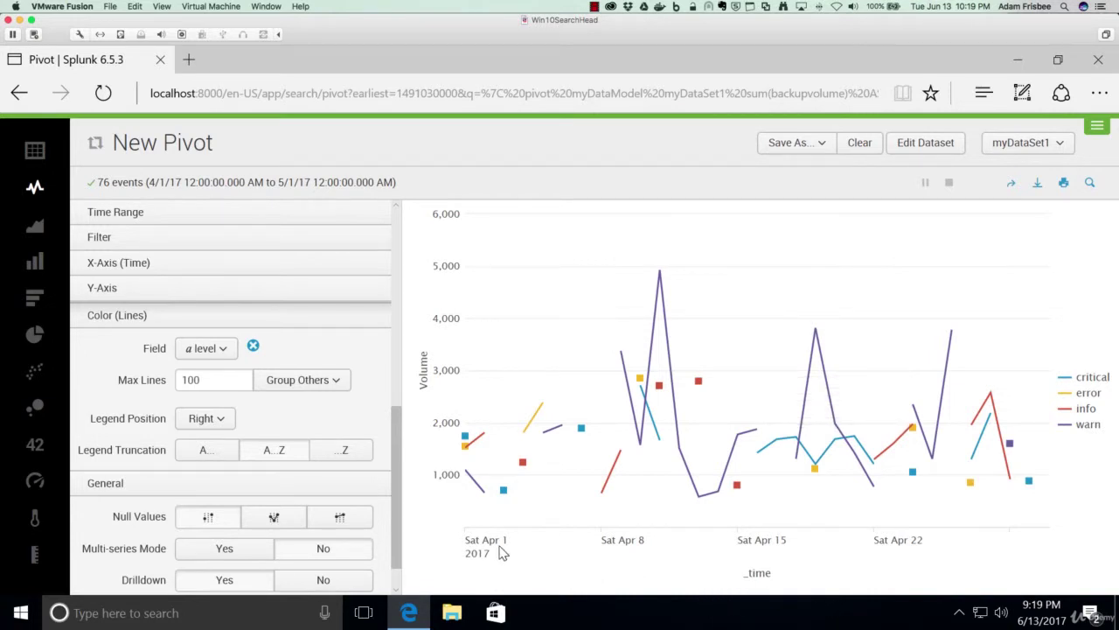
{"action": "scroll", "coordinate": [306, 425], "scroll_direction": "down", "scroll_amount": 1}
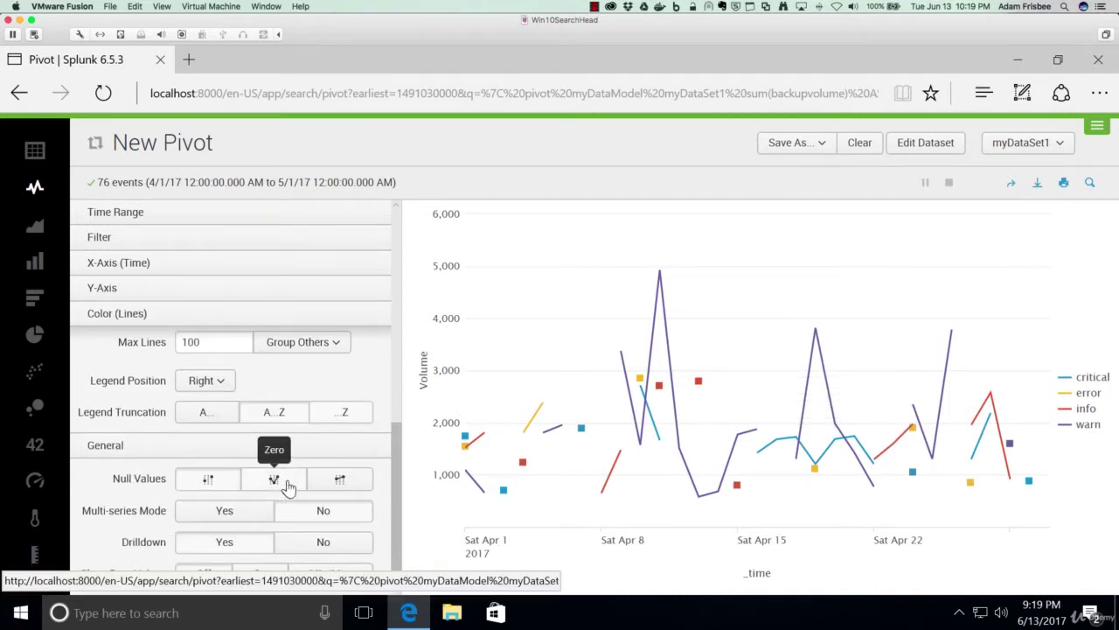
{"action": "left_click", "coordinate": [334, 481]}
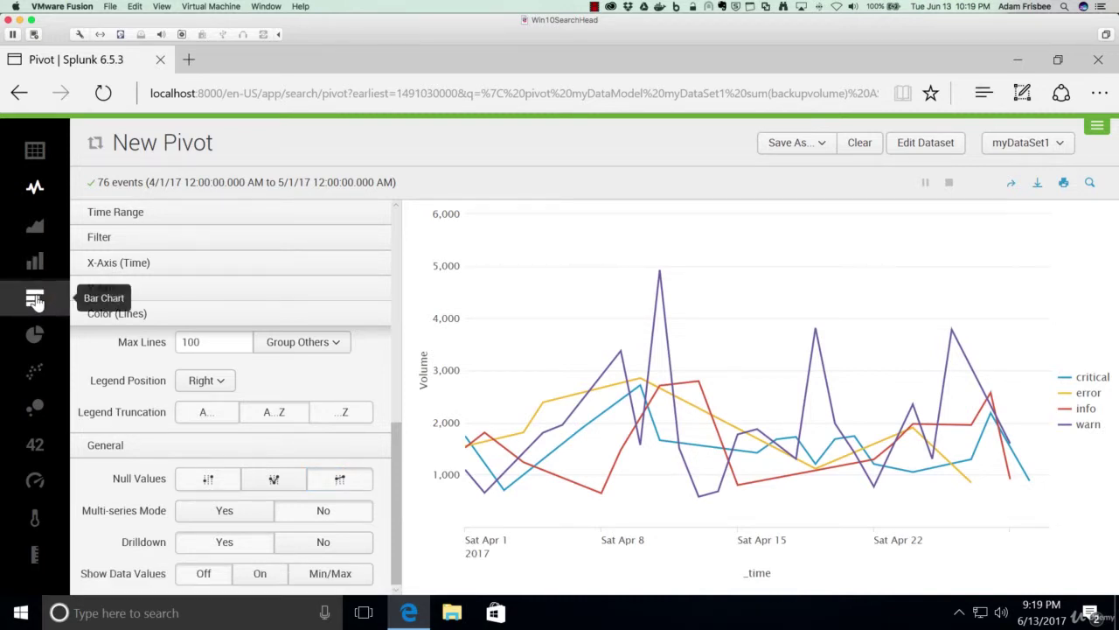
Display the pivot as a column chart with Stack Mode set to stacked
{"action": "left_click", "coordinate": [35, 300]}
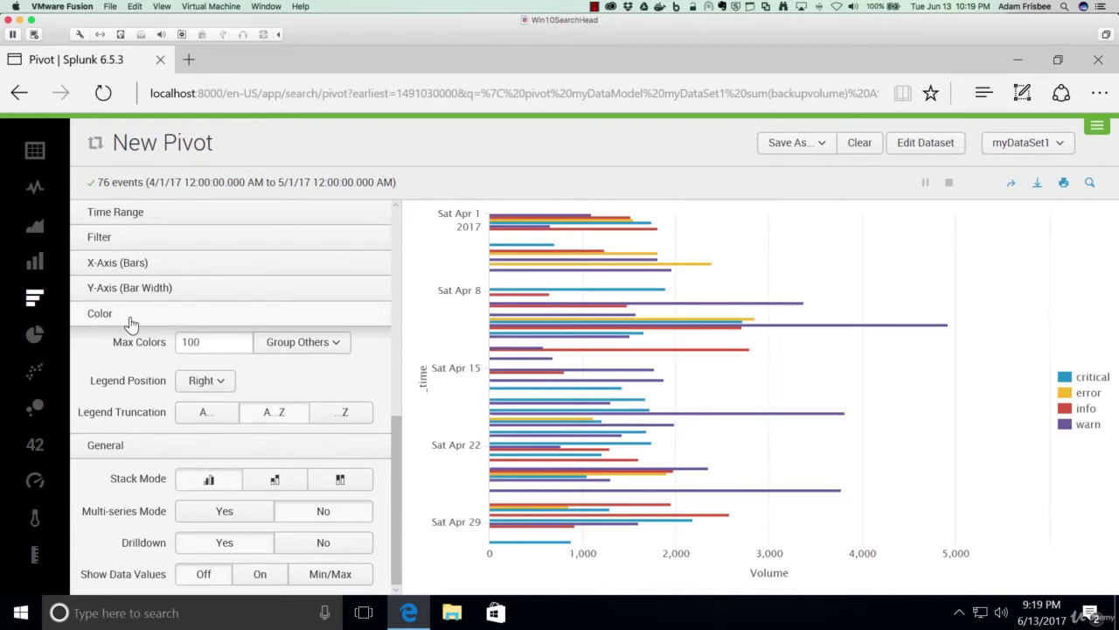
{"action": "left_click", "coordinate": [35, 261]}
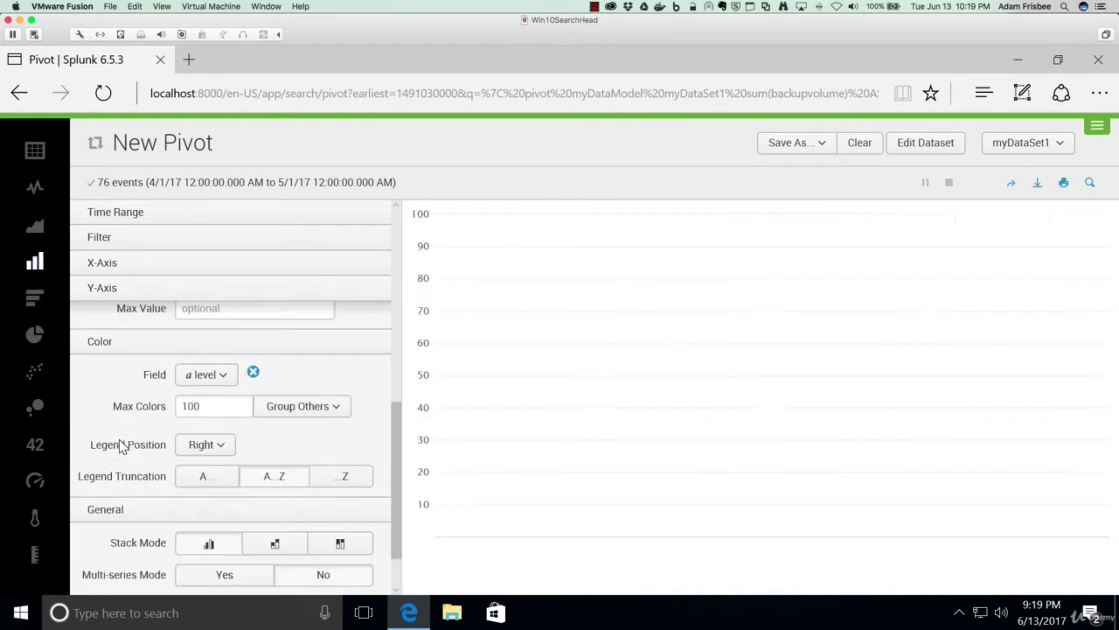
{"action": "mouse_move", "coordinate": [470, 507]}
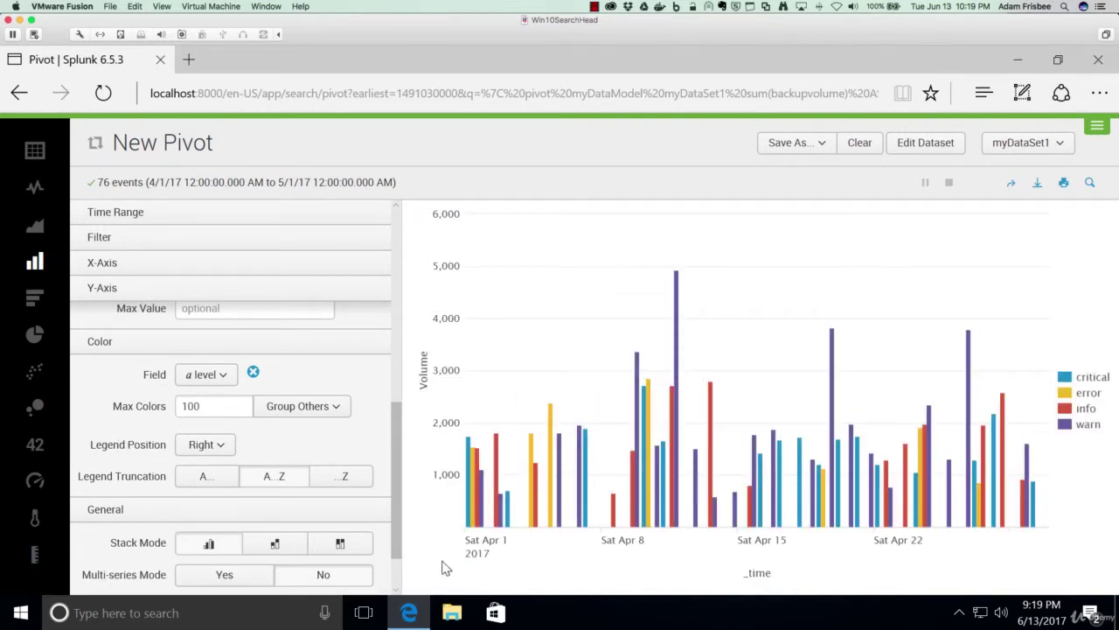
{"action": "scroll", "coordinate": [393, 481], "scroll_direction": "down", "scroll_amount": 2}
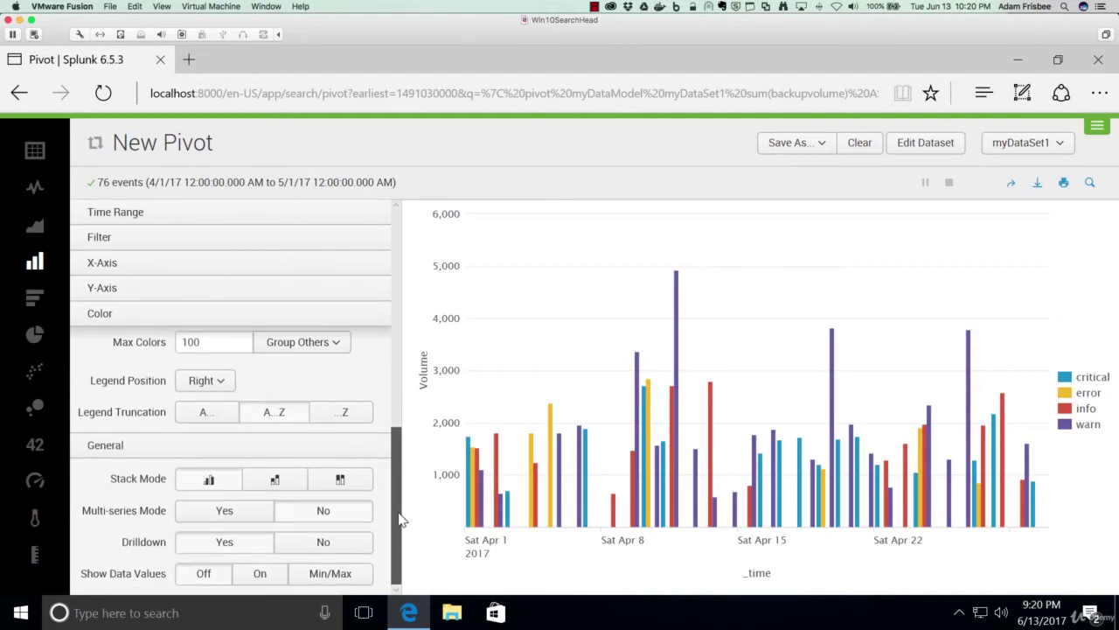
{"action": "left_click", "coordinate": [266, 480]}
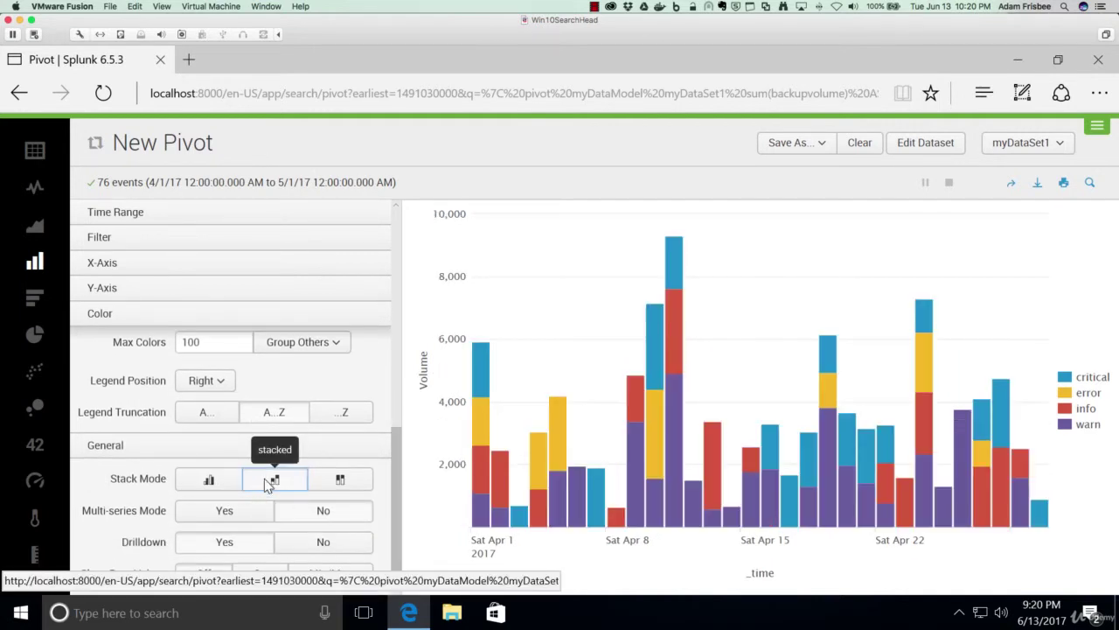